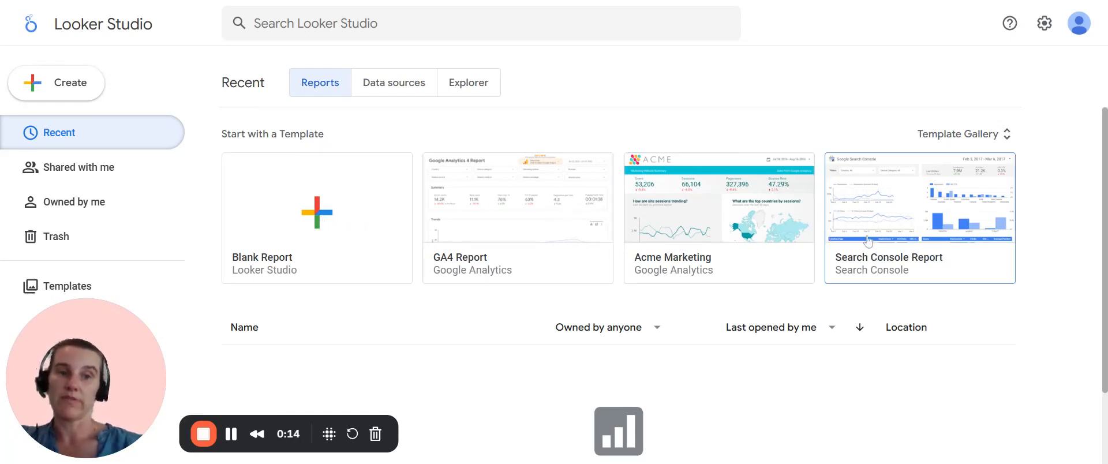
# Create a new blank report and look through the Google connectors available for its data
pyautogui.scroll(-2, 477, 269)
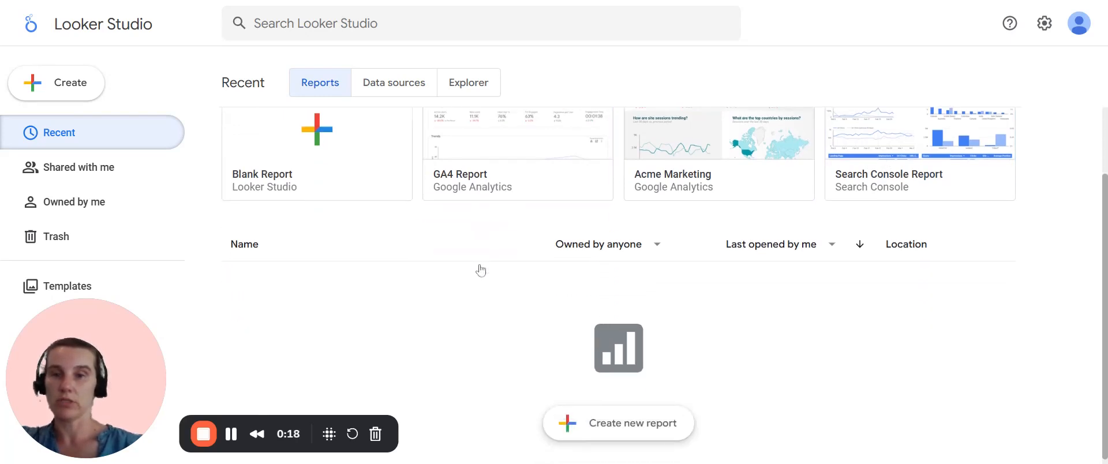
pyautogui.click(349, 169)
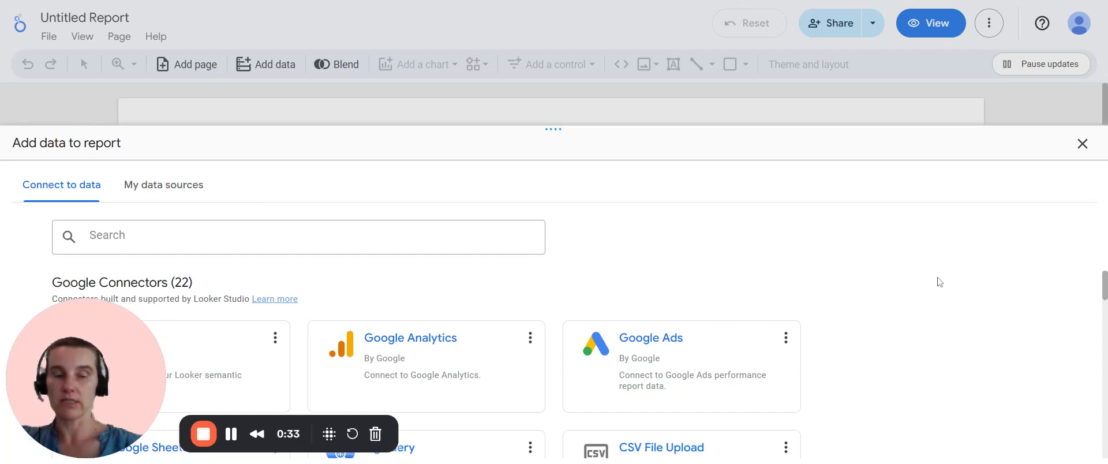
pyautogui.scroll(-3, 939, 282)
pyautogui.scroll(2, 938, 282)
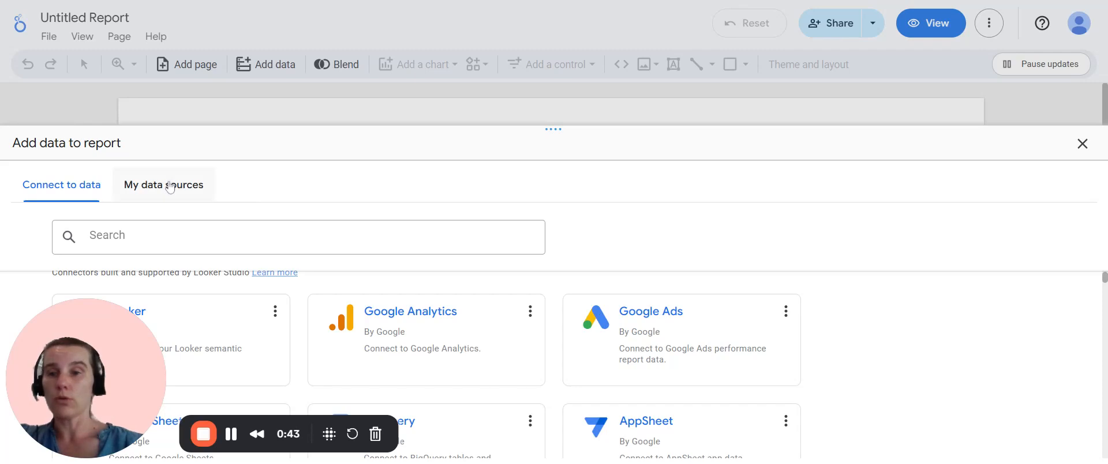
# Add the existing "[Sample] AdWords Data" source to the report
pyautogui.click(169, 186)
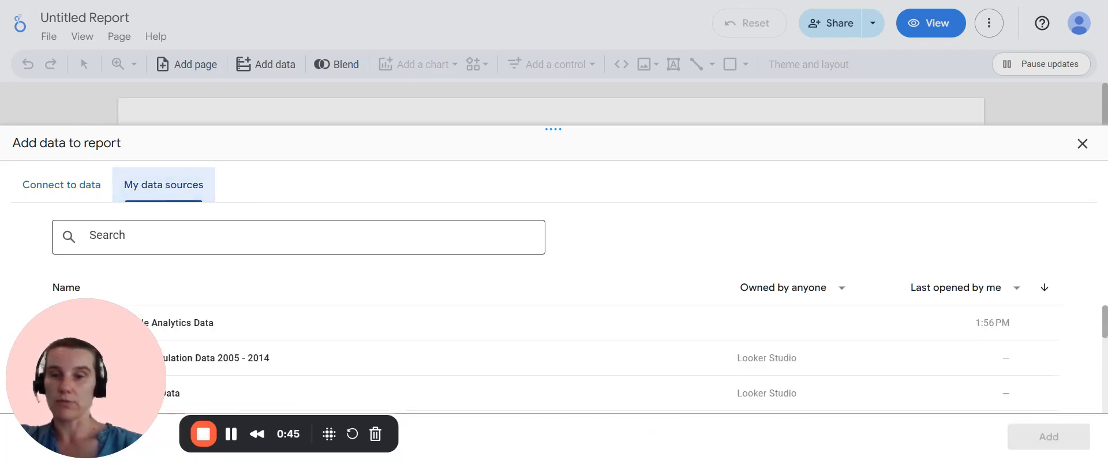
pyautogui.scroll(-3, 563, 343)
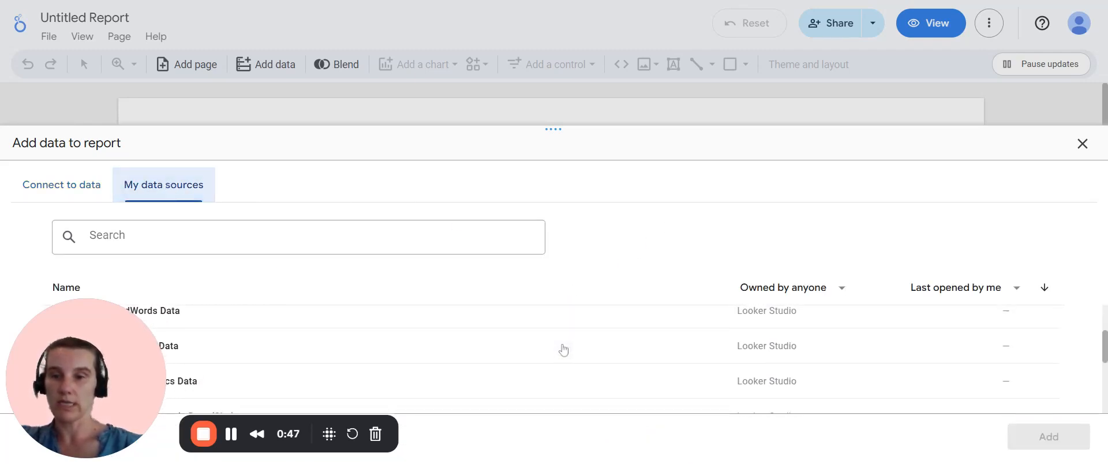
pyautogui.moveTo(113, 348); pyautogui.dragTo(768, 108)
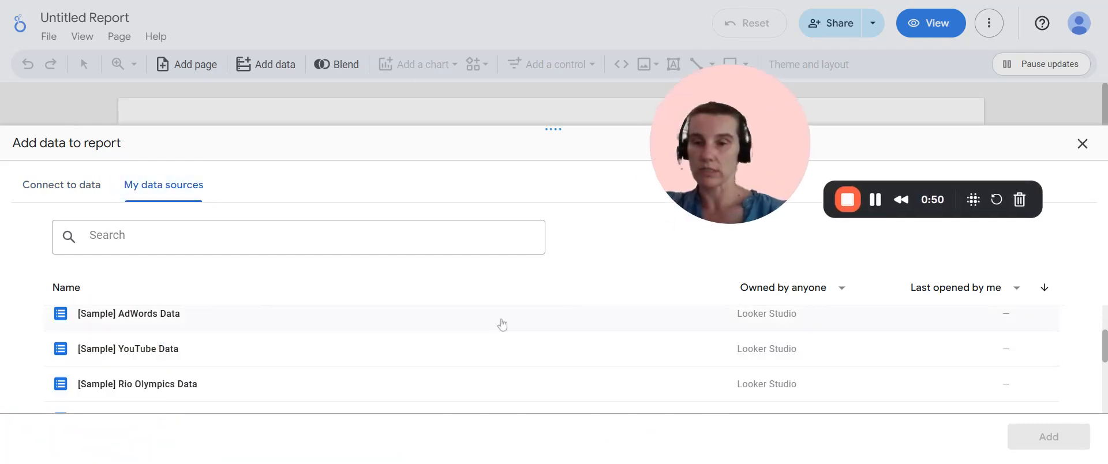
pyautogui.scroll(3, 459, 345)
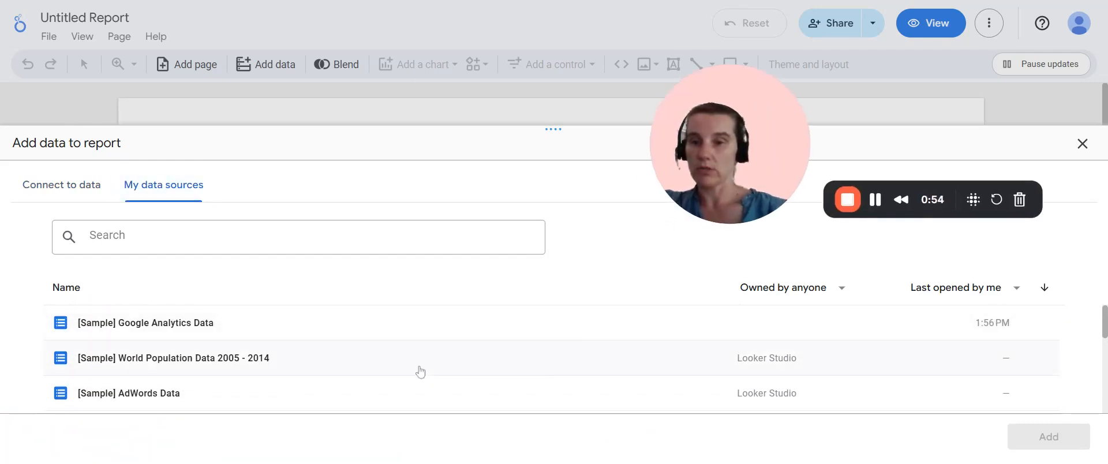
pyautogui.scroll(-1, 288, 389)
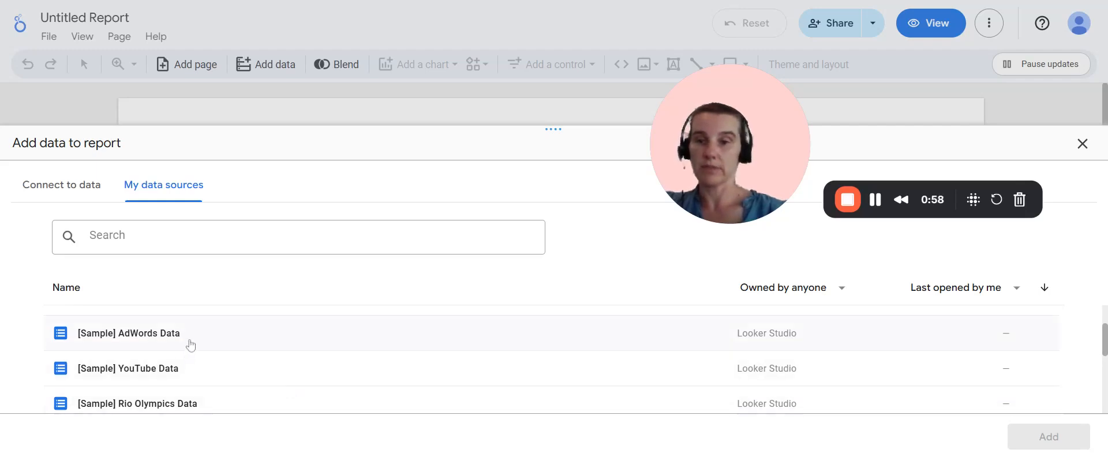
pyautogui.click(191, 346)
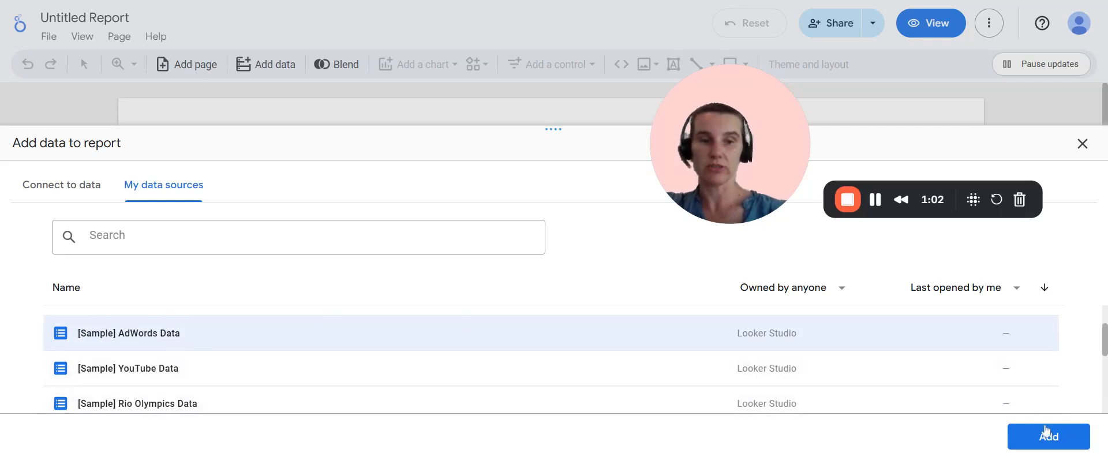
pyautogui.click(1058, 448)
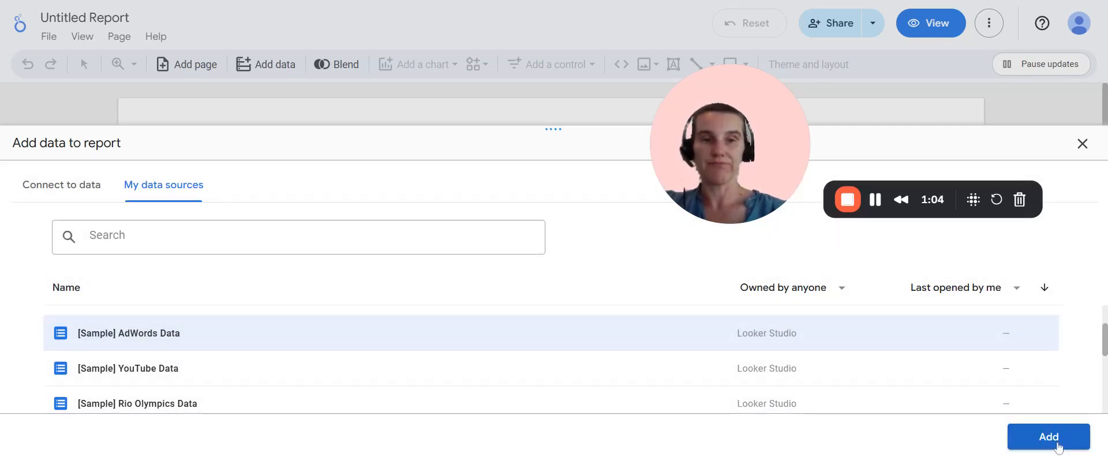
pyautogui.click(1060, 437)
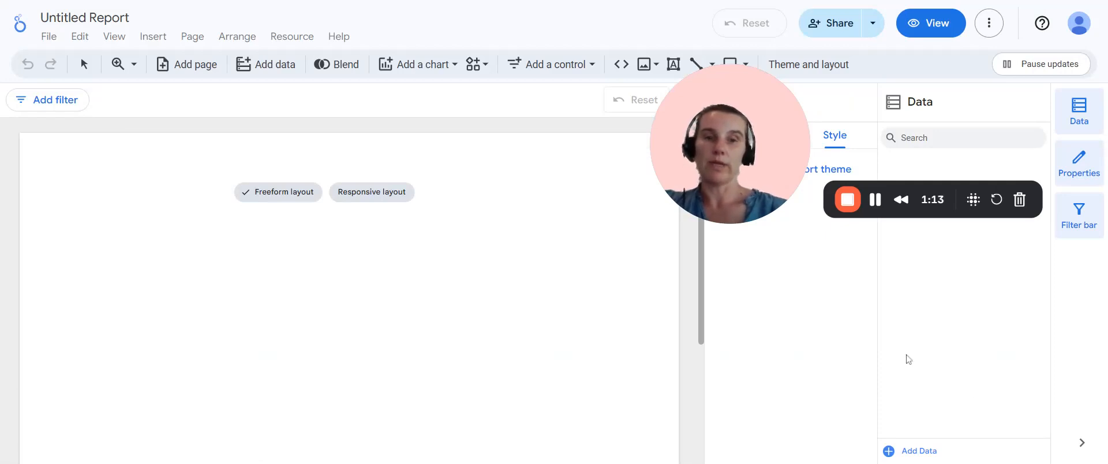
# Rename the untitled report as "Campaigns for 2025"
pyautogui.moveTo(791, 102); pyautogui.dragTo(151, 312)
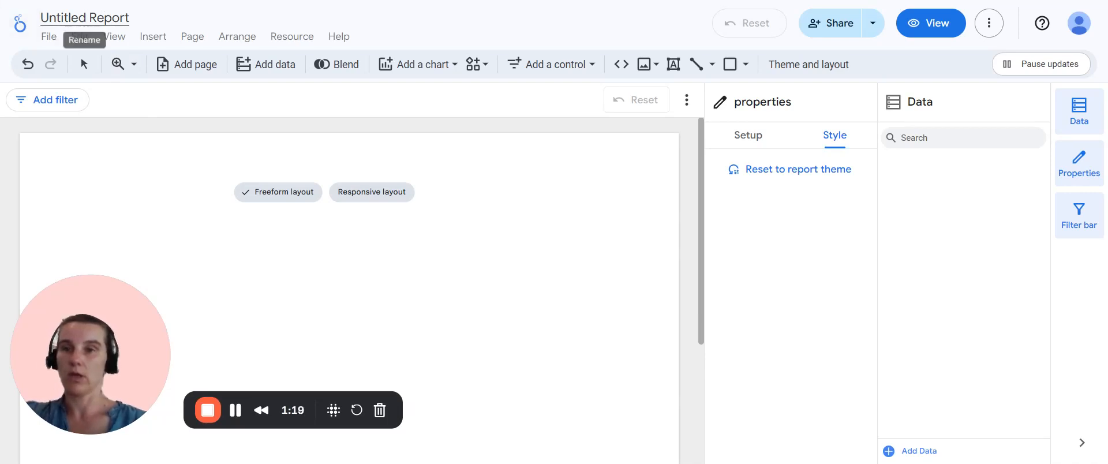
pyautogui.click(80, 36)
pyautogui.click(90, 19)
pyautogui.hotkey('shift', 'End')
pyautogui.press('BackSpace')
pyautogui.hotkey('shift', 'Home')
pyautogui.write('Campaigns for 2025')
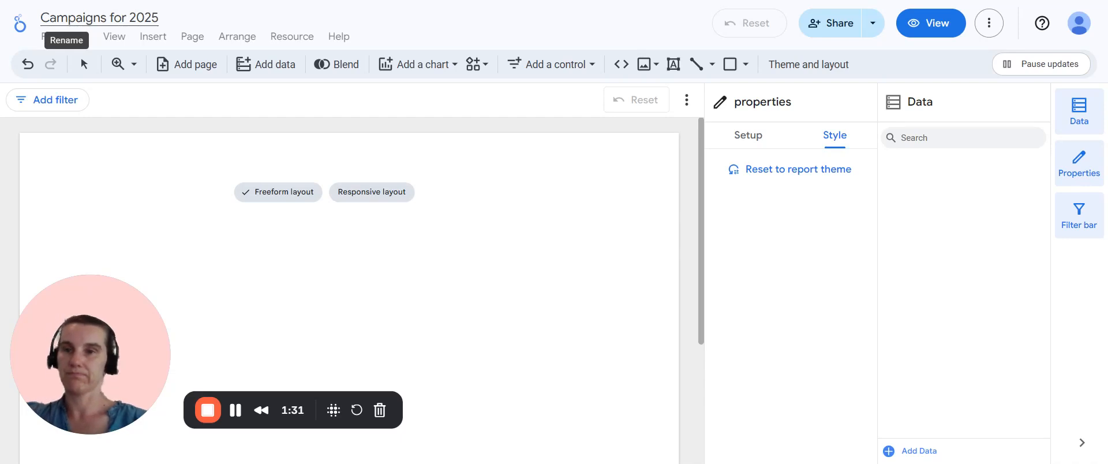
pyautogui.click(333, 263)
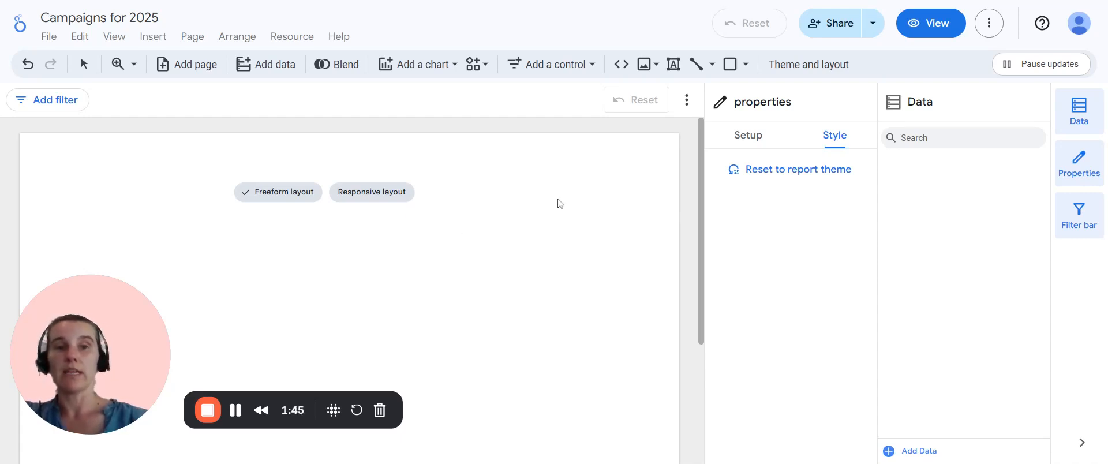
# Examine the range of themes offered for the report, without applying one
pyautogui.click(810, 66)
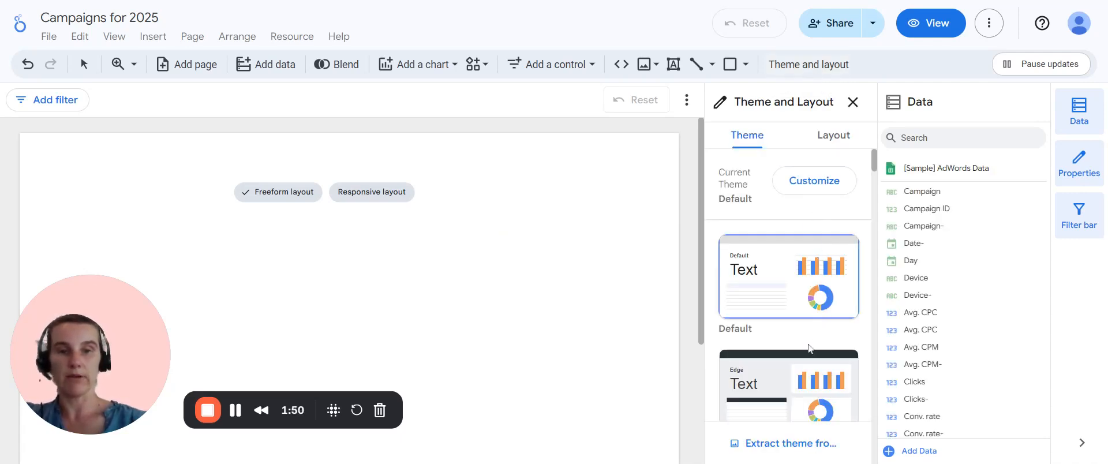
pyautogui.scroll(-2, 811, 346)
pyautogui.scroll(-6, 809, 348)
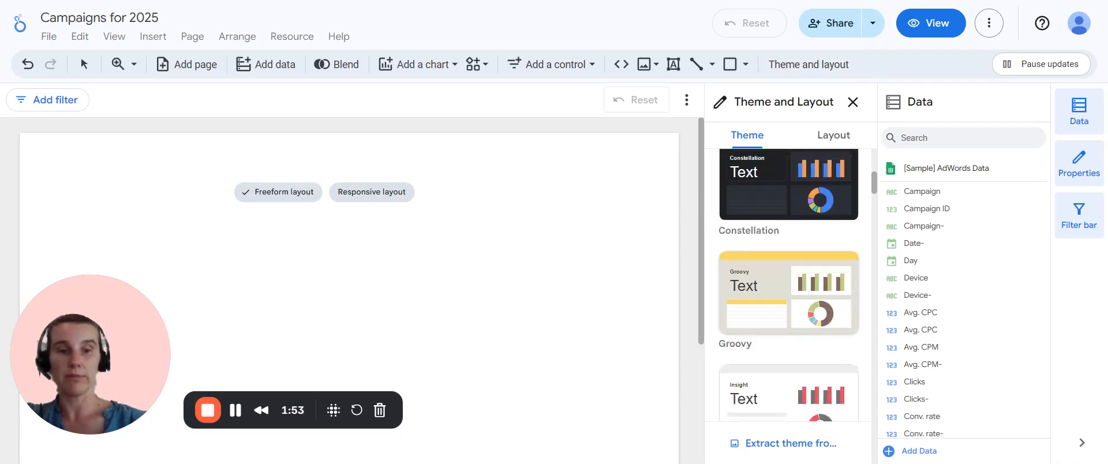
pyautogui.scroll(-4, 788, 286)
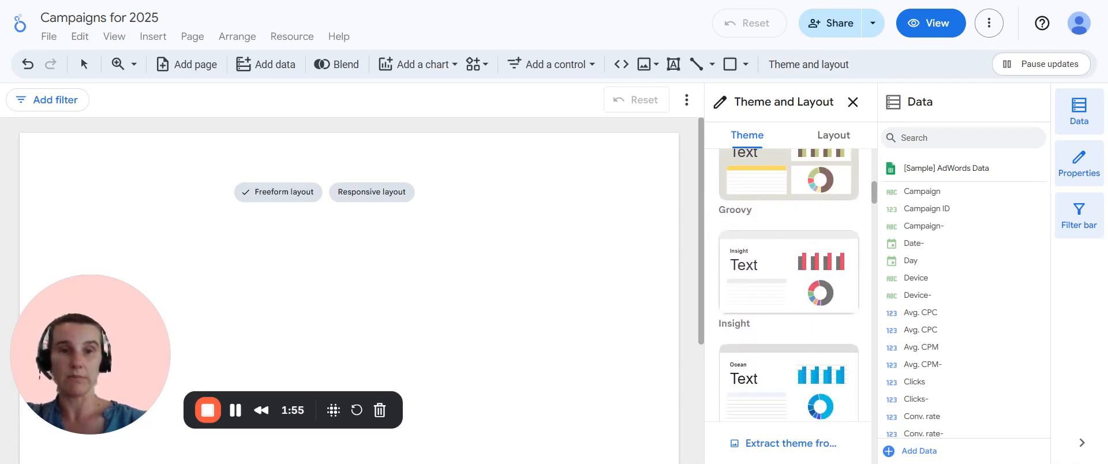
pyautogui.scroll(-6, 789, 286)
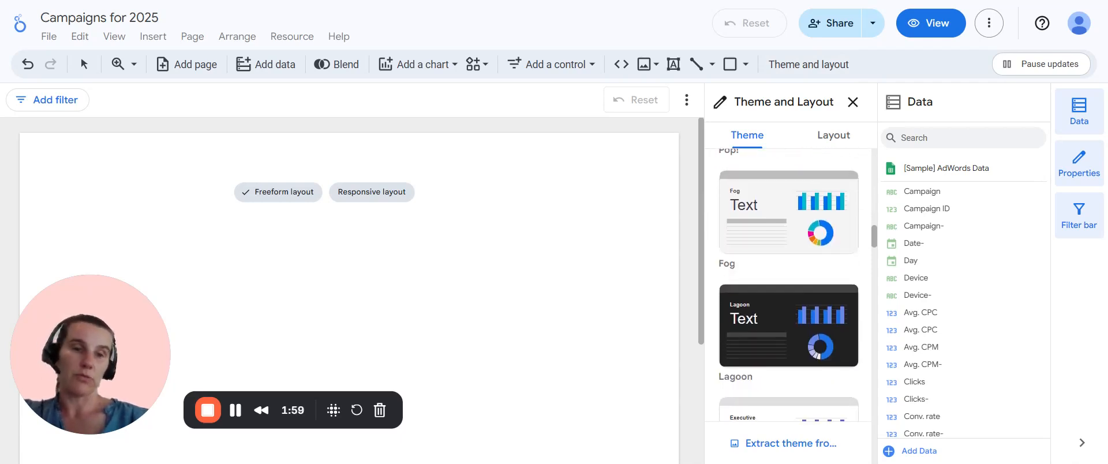
pyautogui.scroll(-5, 789, 286)
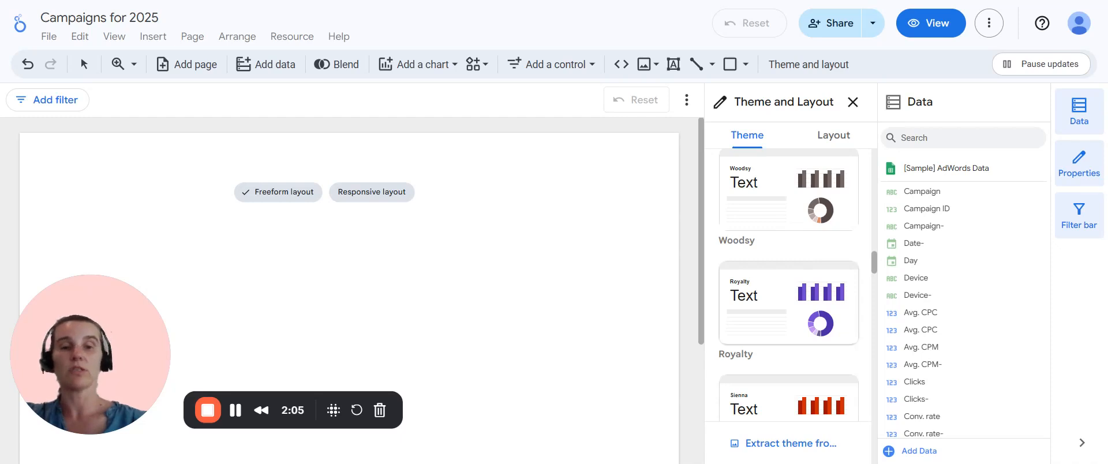
pyautogui.scroll(-2, 789, 285)
pyautogui.scroll(2, 789, 286)
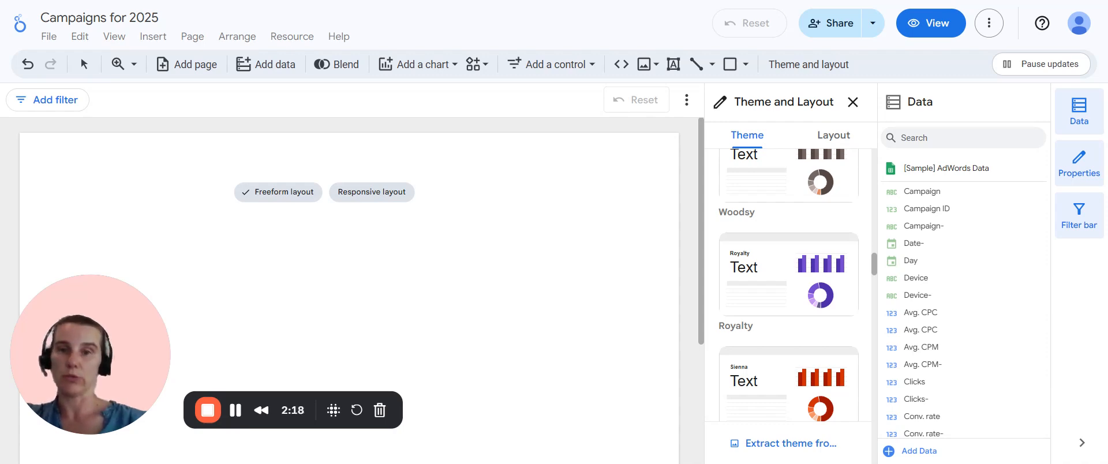
# Switch the empty report page to the responsive layout
pyautogui.click(391, 202)
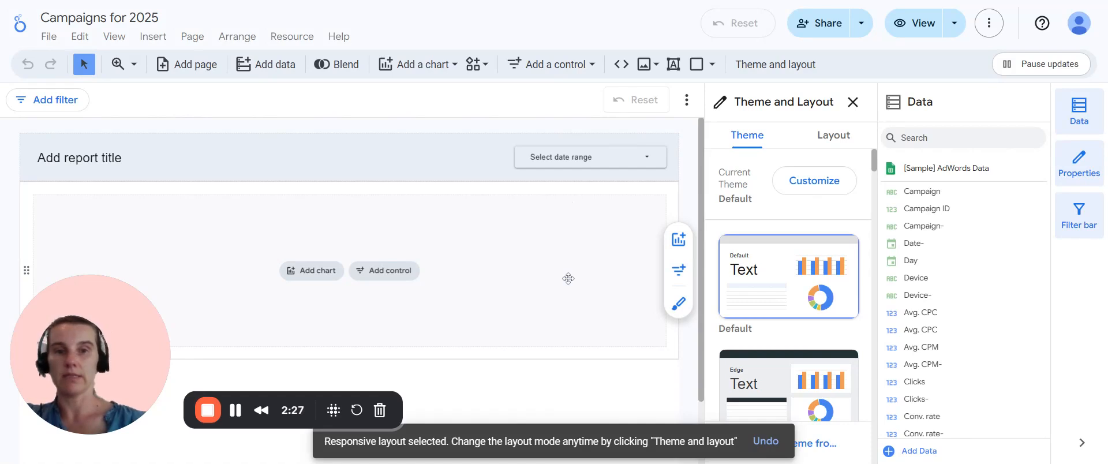
pyautogui.scroll(-1, 569, 278)
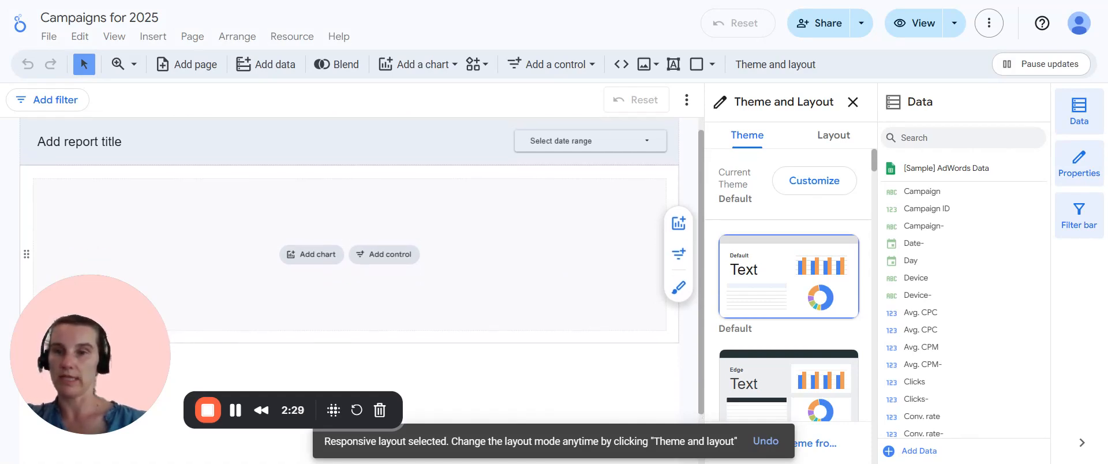
pyautogui.scroll(1, 349, 260)
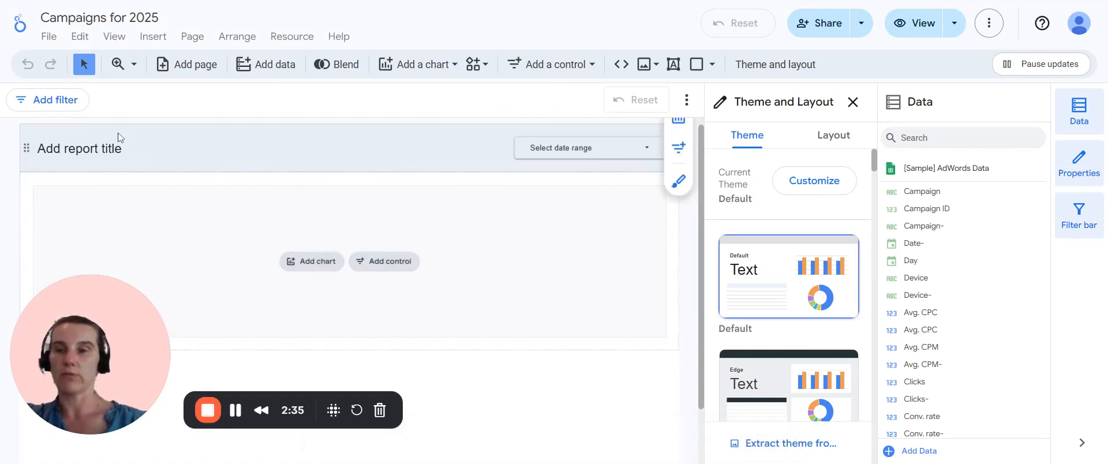
# Replace the placeholder report title in the page header with "Summer Campaigns"
pyautogui.click(94, 146)
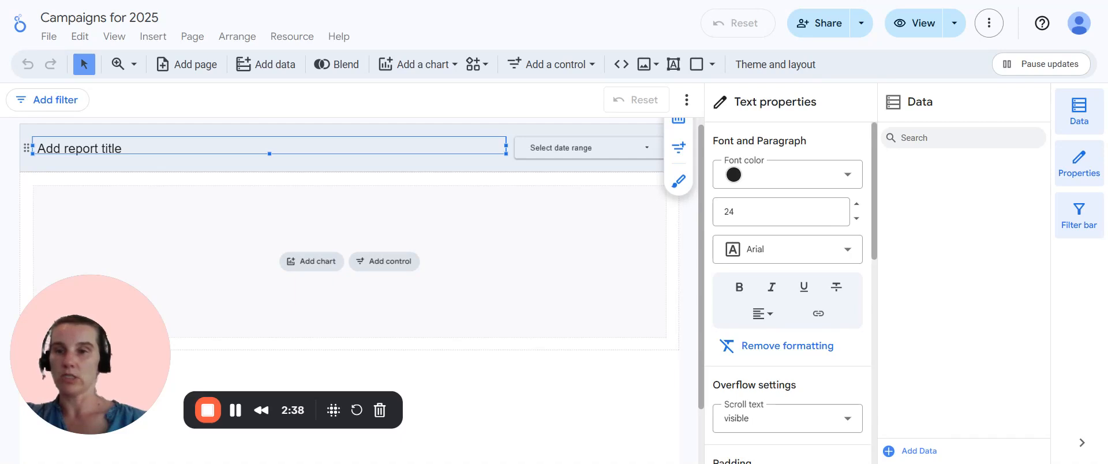
pyautogui.moveTo(125, 149); pyautogui.dragTo(3, 159)
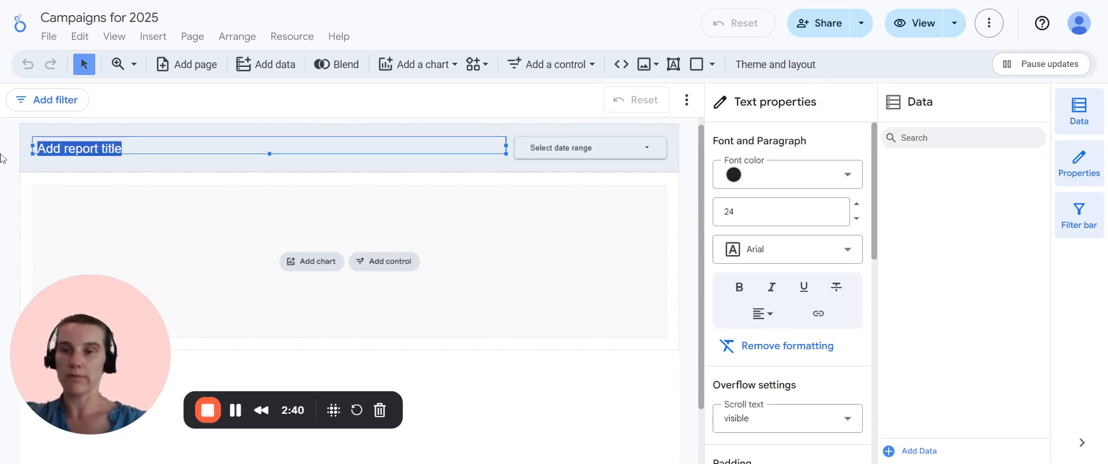
pyautogui.write('Summe')
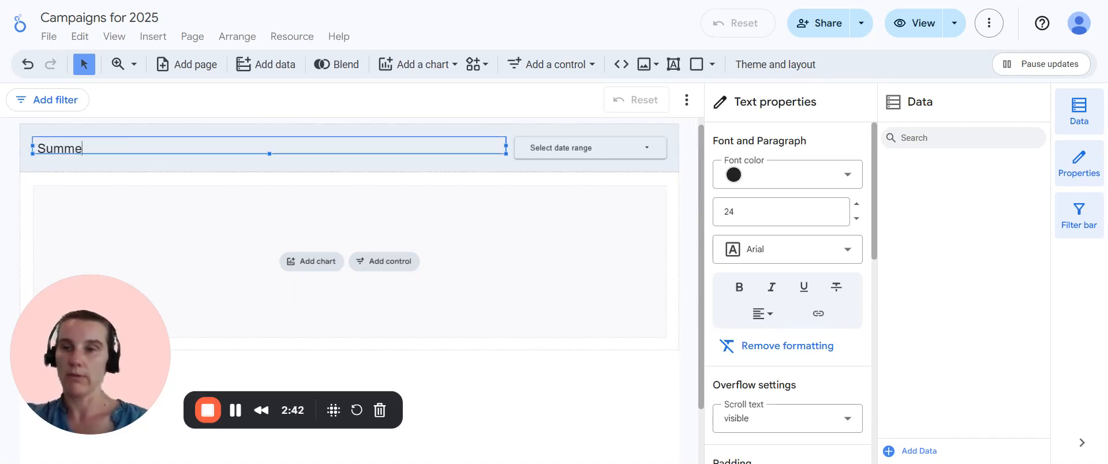
pyautogui.write('r Campaigns')
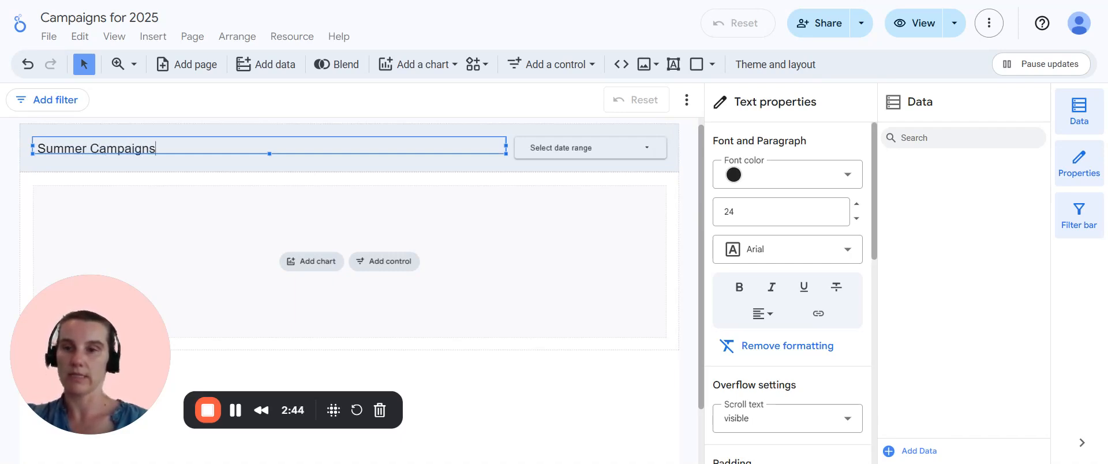
pyautogui.click(554, 374)
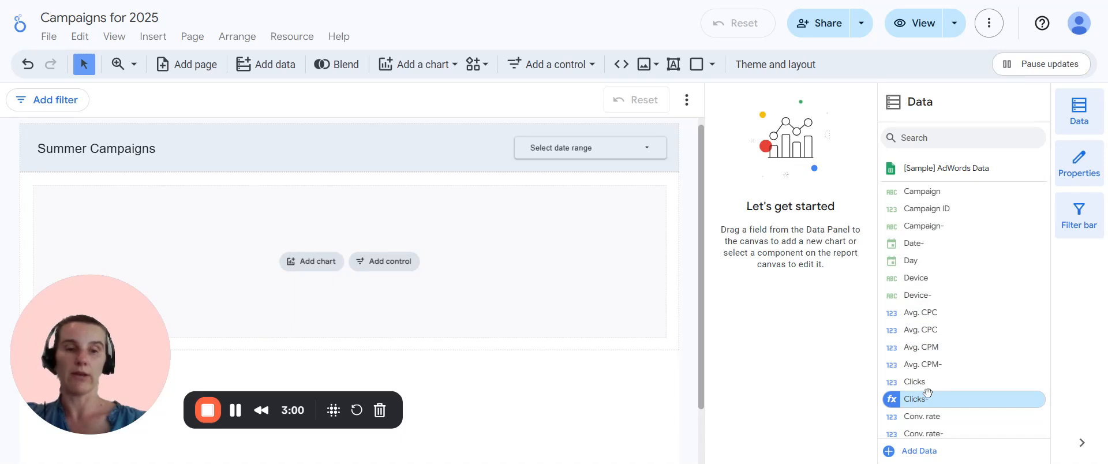
# Hide the Properties pane and the filter bar, and toggle the Data pane off and back on
pyautogui.click(1082, 163)
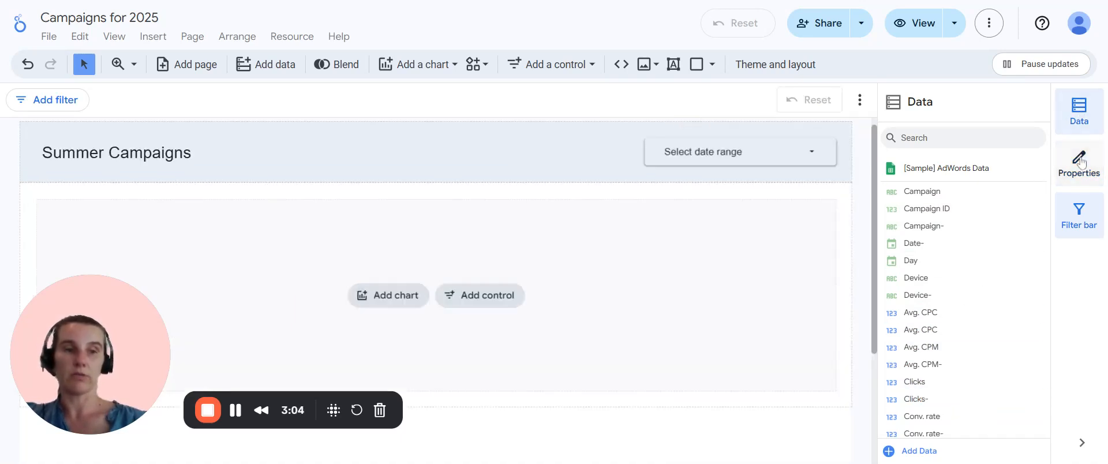
pyautogui.click(1090, 217)
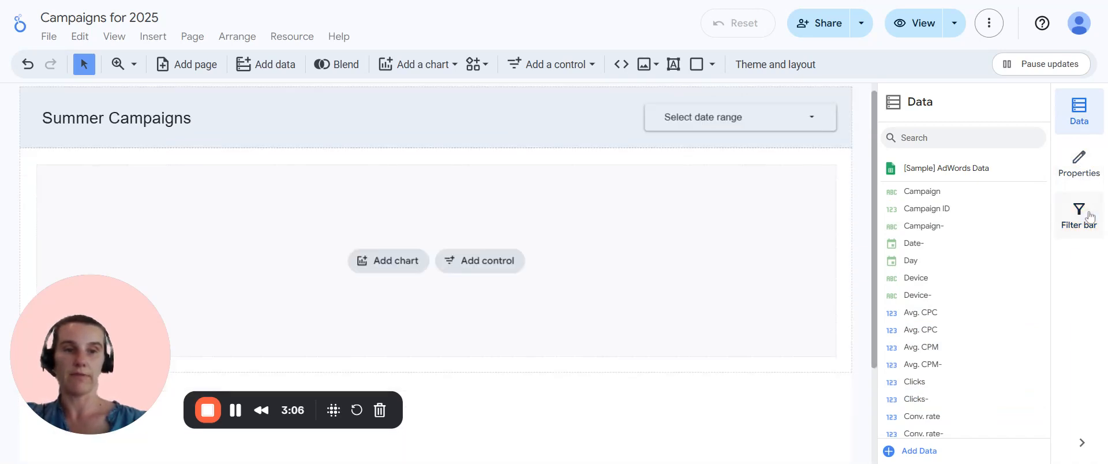
pyautogui.click(1087, 115)
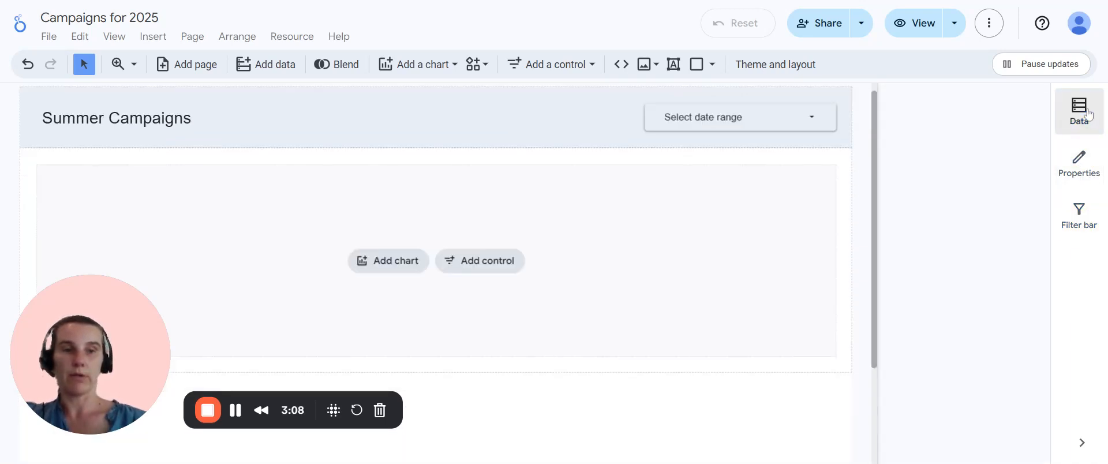
pyautogui.click(1089, 115)
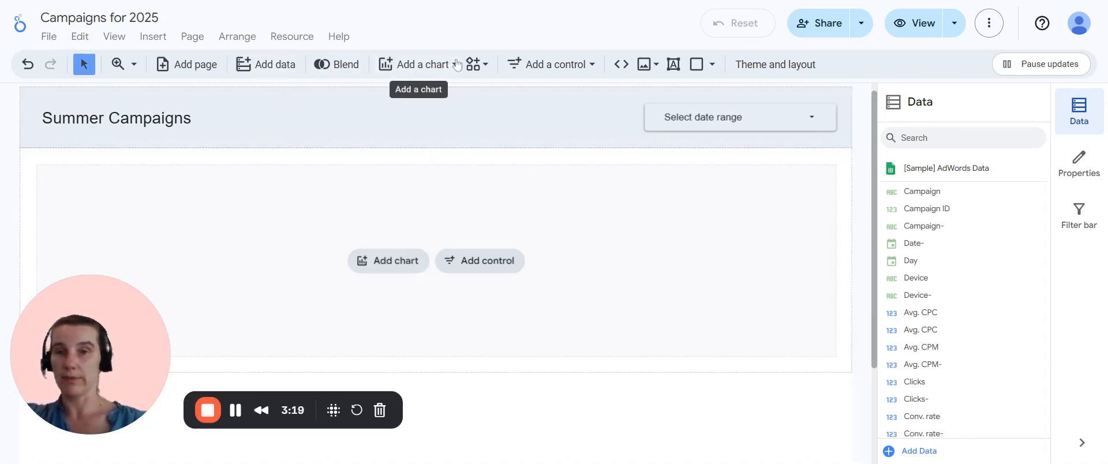
# Insert a plain table chart into the empty section below the report header
pyautogui.click(369, 257)
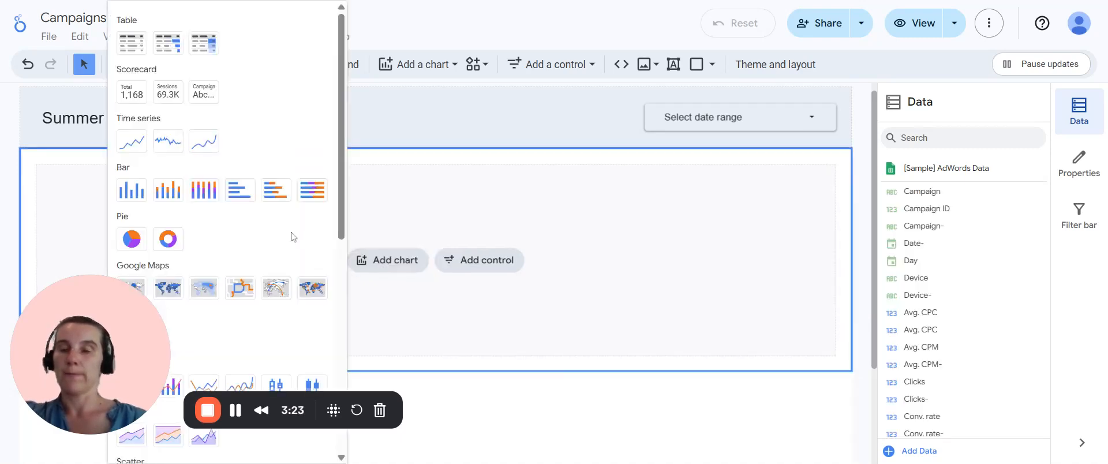
pyautogui.scroll(-3, 341, 234)
pyautogui.moveTo(342, 263); pyautogui.dragTo(342, 157)
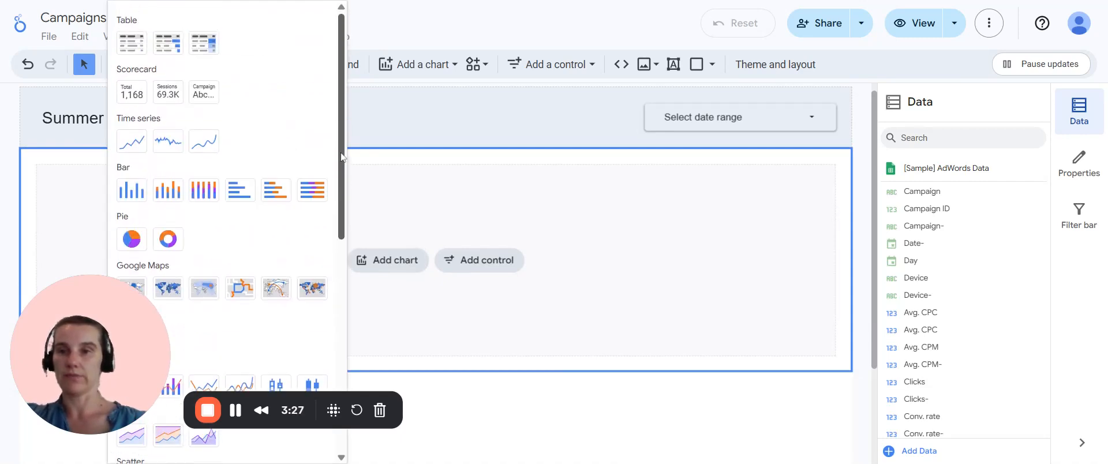
pyautogui.click(140, 46)
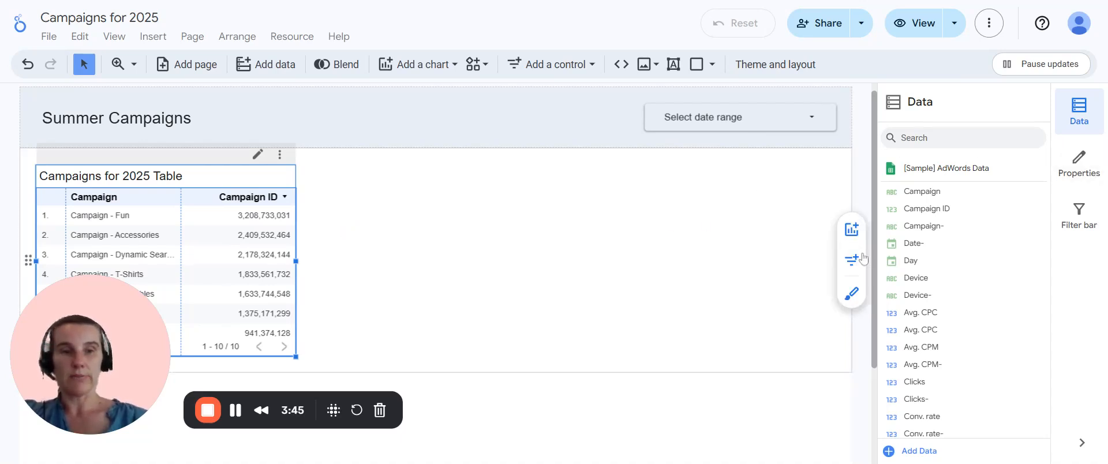
# Replace the Campaign ID metric of the campaign table with Impressions
pyautogui.scroll(-3, 990, 279)
pyautogui.scroll(2, 989, 279)
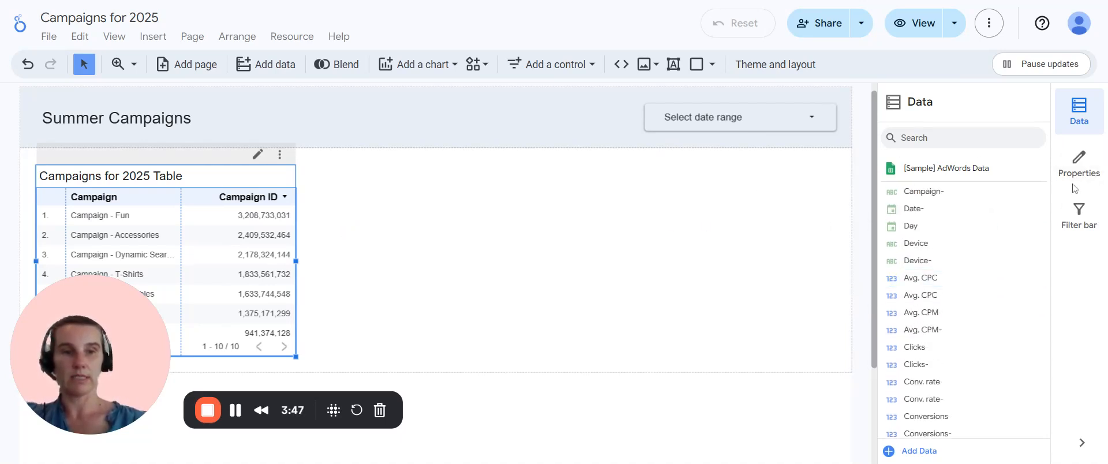
pyautogui.click(1079, 176)
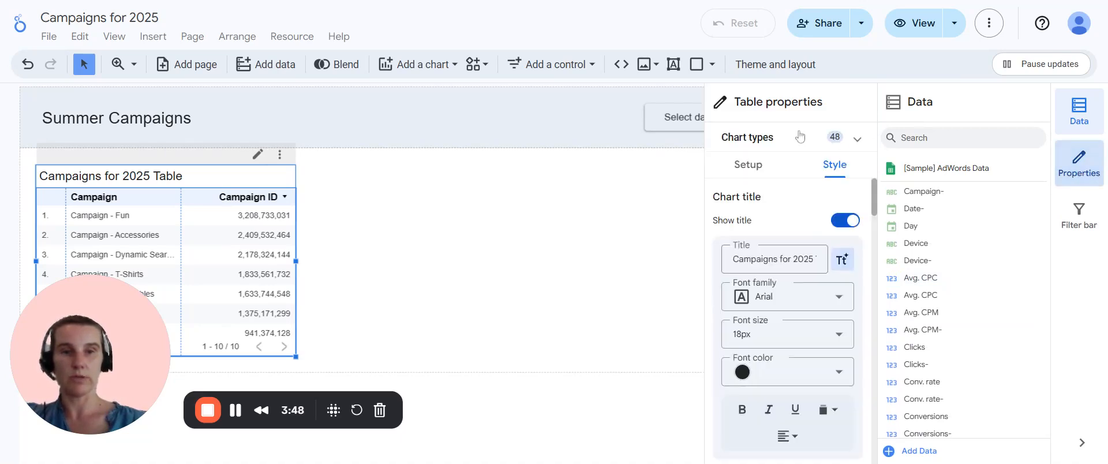
pyautogui.click(761, 169)
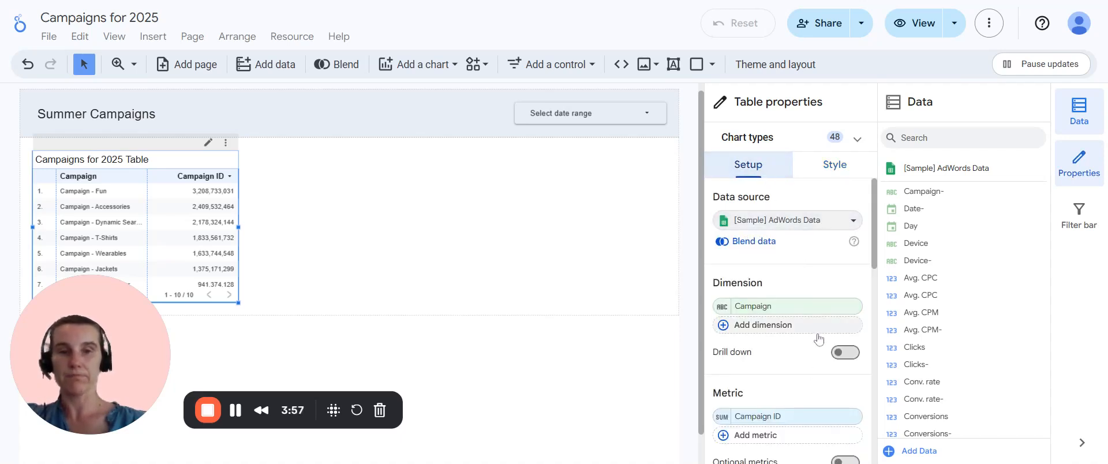
pyautogui.scroll(-1, 805, 384)
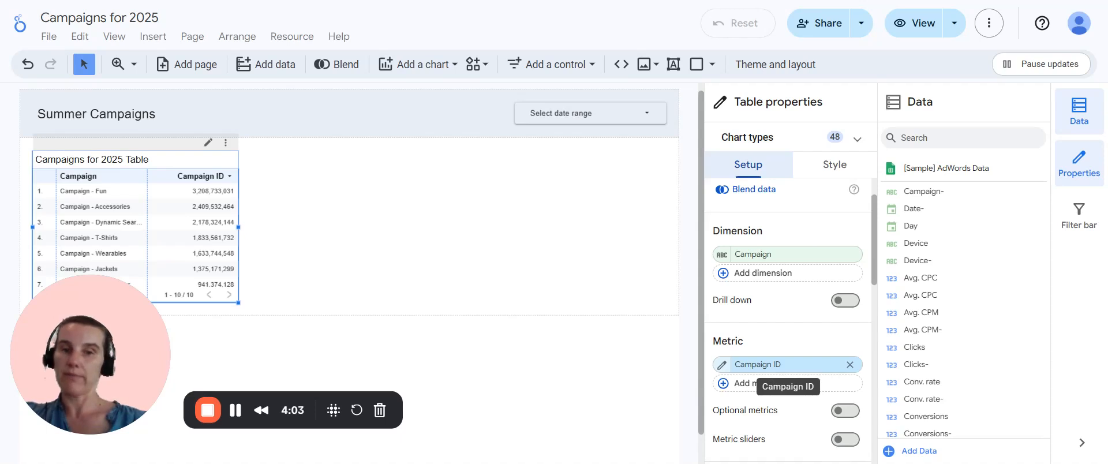
pyautogui.click(795, 364)
pyautogui.write('impress')
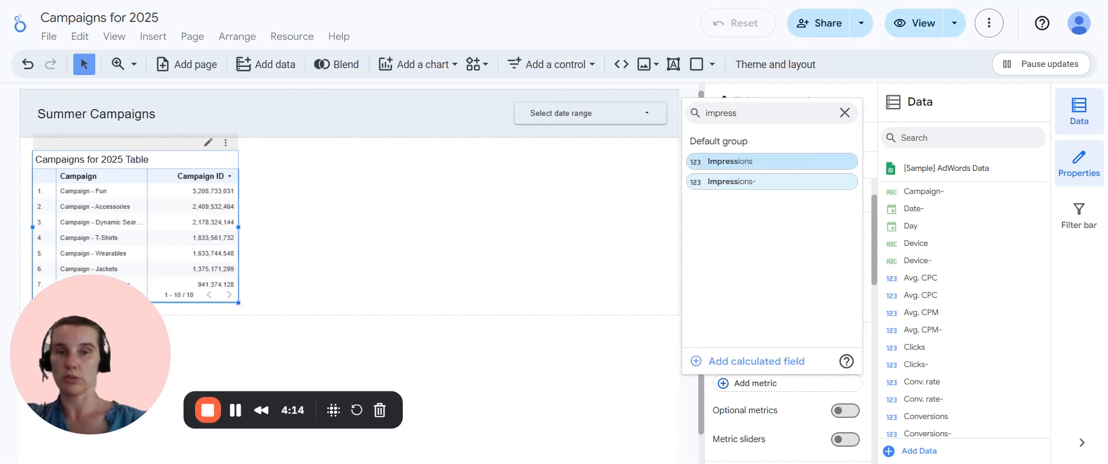
pyautogui.click(730, 161)
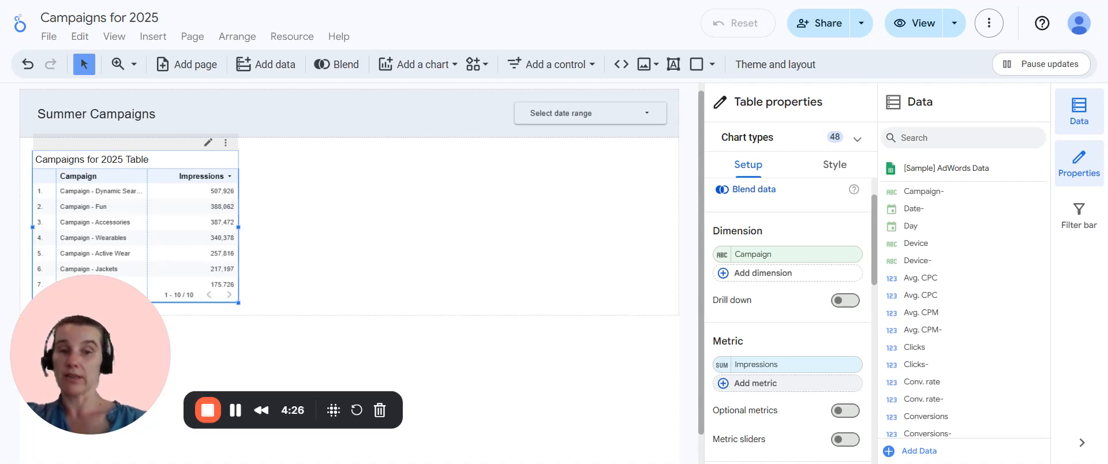
# Add Clicks and CTR as further metrics to the campaign table
pyautogui.click(789, 383)
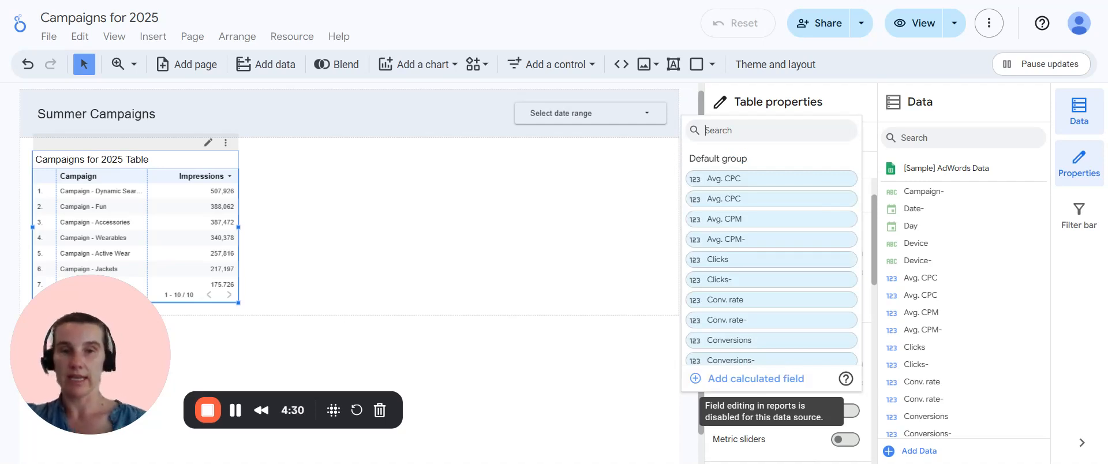
pyautogui.write('click')
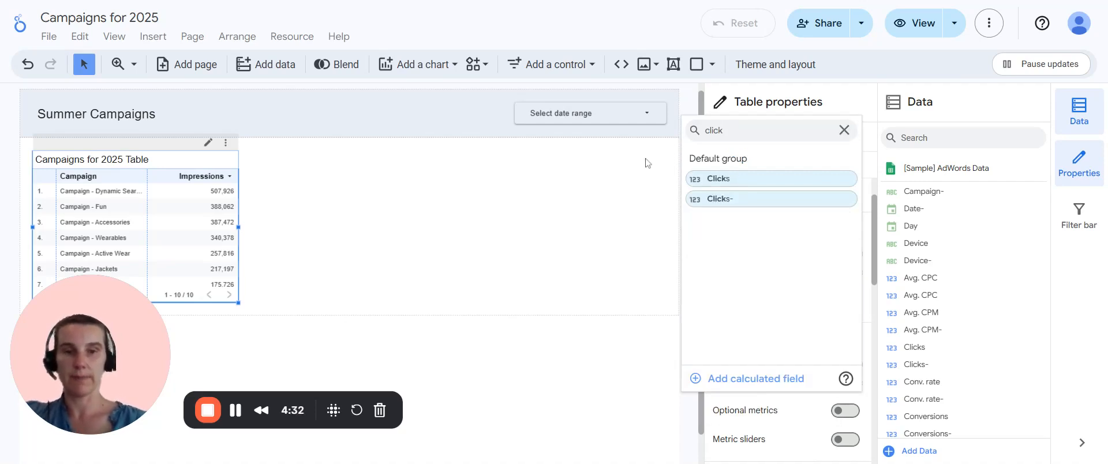
pyautogui.click(737, 180)
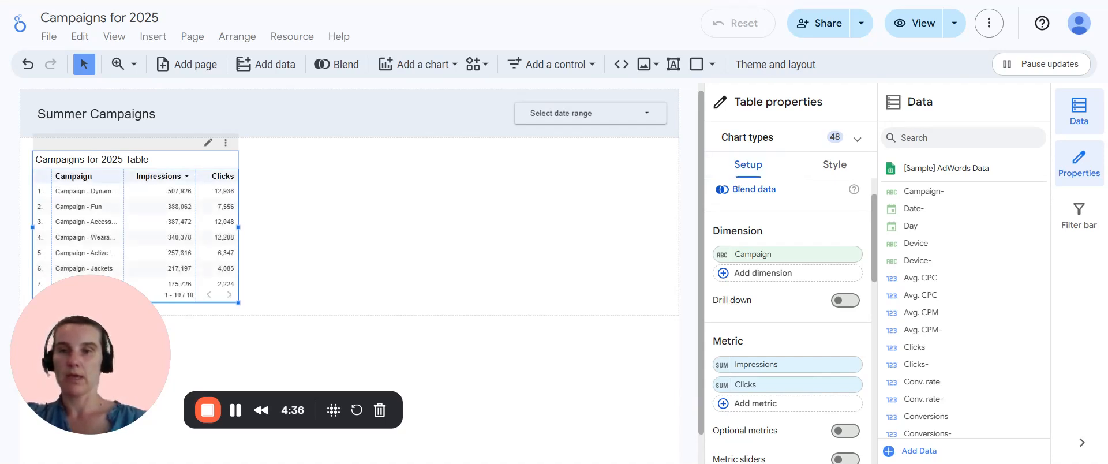
pyautogui.click(753, 404)
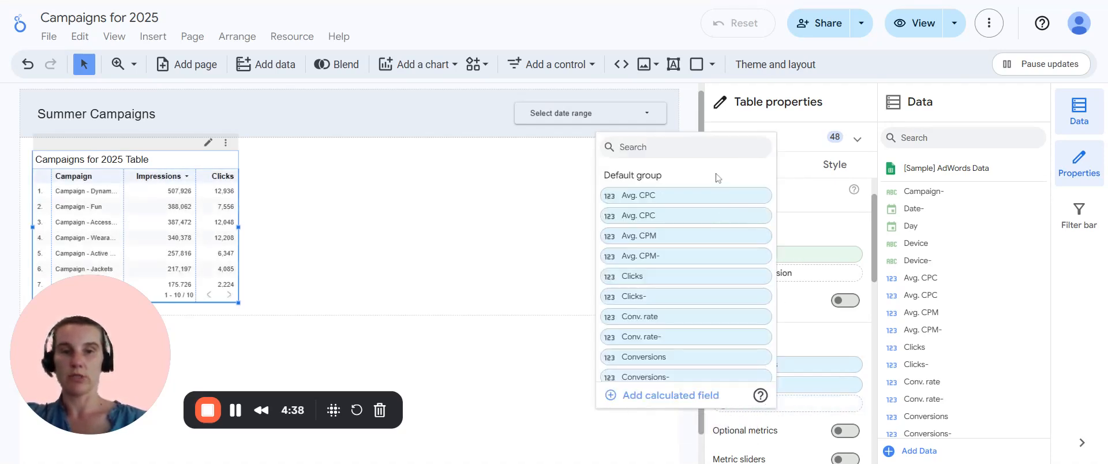
pyautogui.write('ctr')
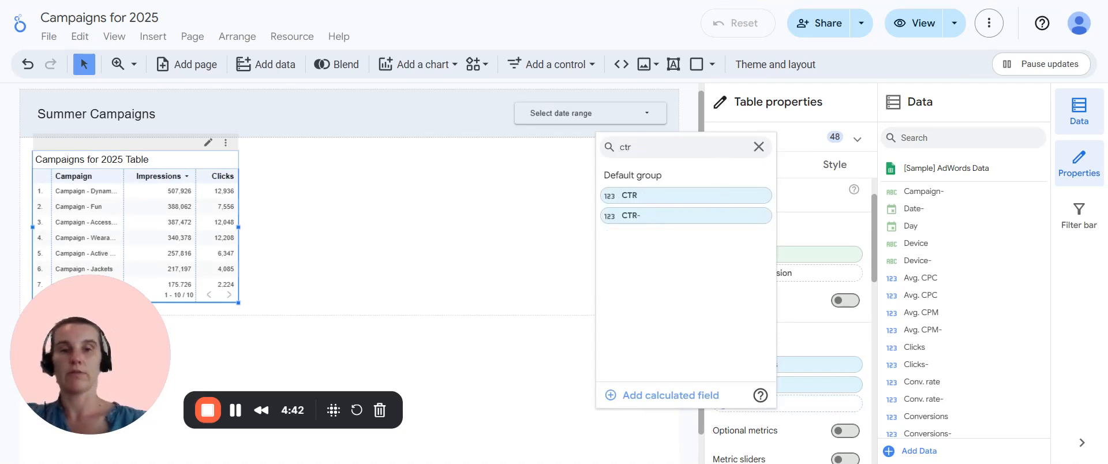
pyautogui.click(641, 199)
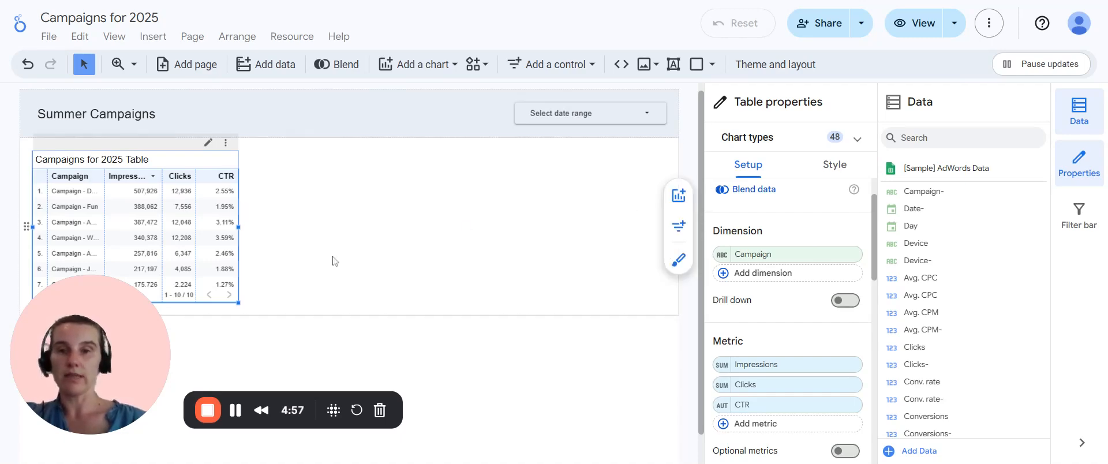
# Turn off the row numbers in the campaign table's body style
pyautogui.click(847, 168)
pyautogui.scroll(-5, 787, 323)
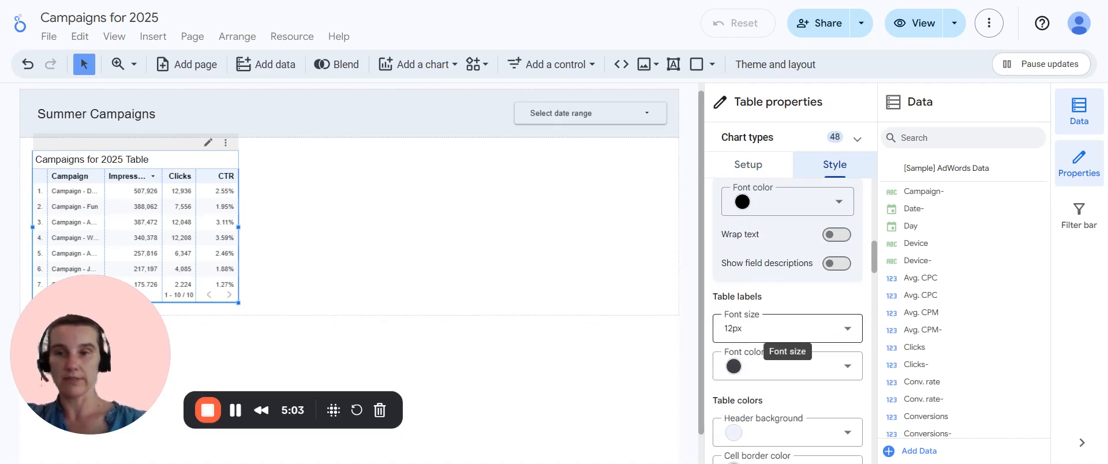
pyautogui.scroll(-3, 787, 358)
pyautogui.scroll(3, 788, 358)
pyautogui.scroll(1, 788, 352)
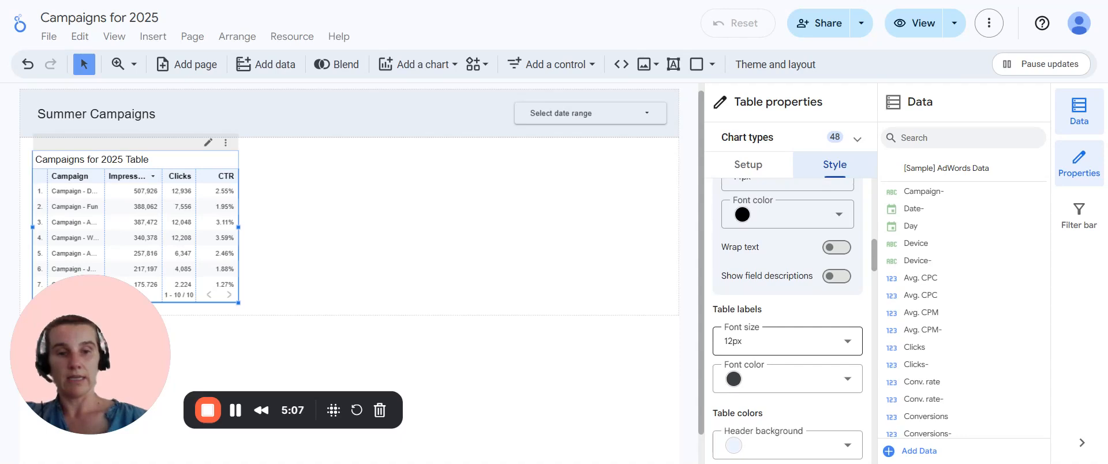
pyautogui.scroll(-4, 787, 340)
pyautogui.scroll(-3, 788, 335)
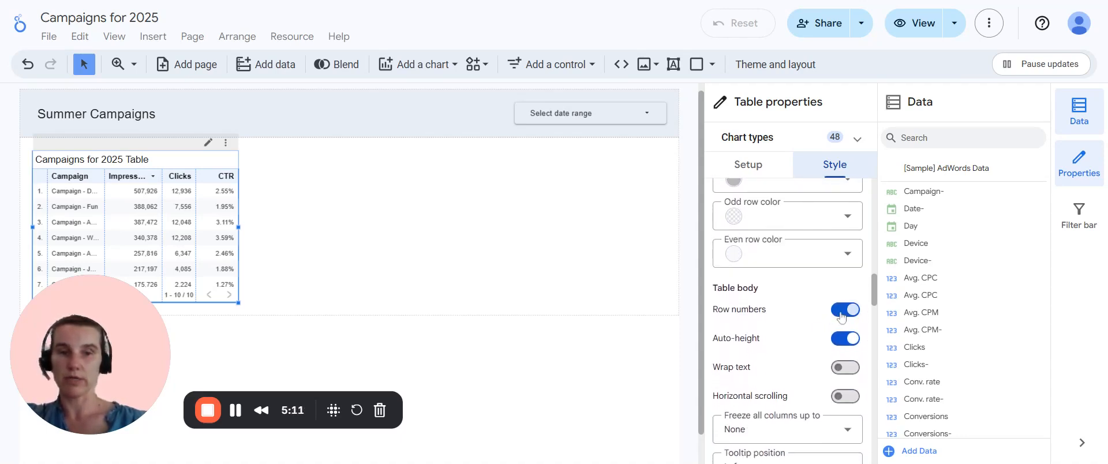
pyautogui.click(842, 312)
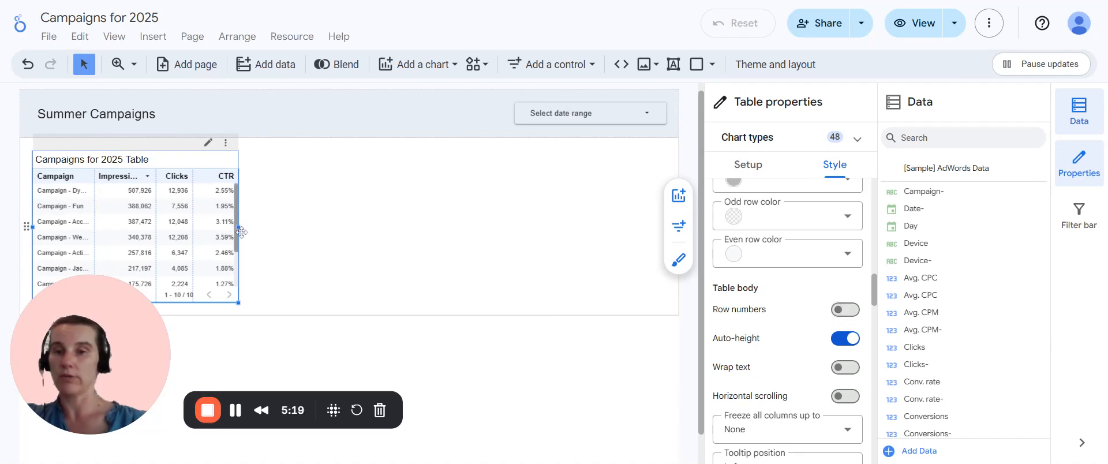
# Widen the campaign table to about half the section's width and resize its columns to fit the data
pyautogui.click(239, 303)
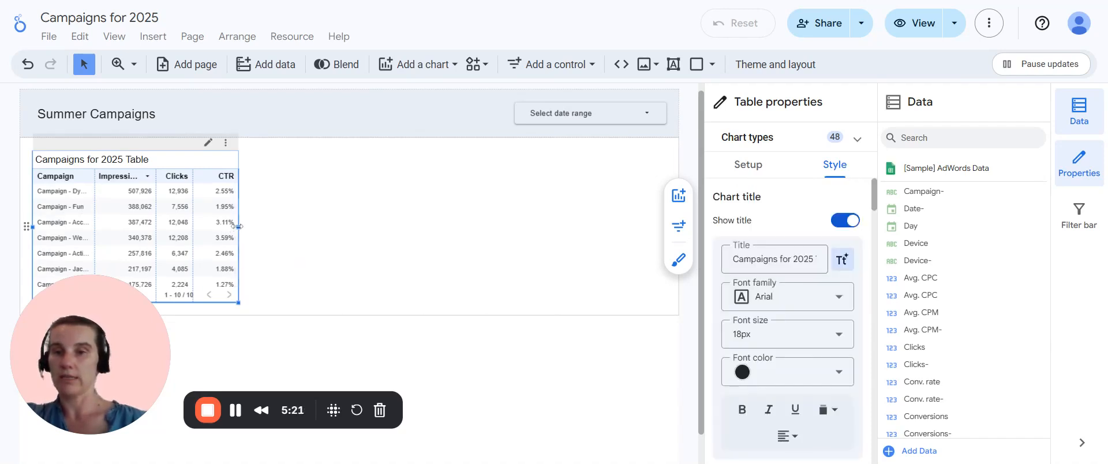
pyautogui.moveTo(237, 227); pyautogui.dragTo(379, 234)
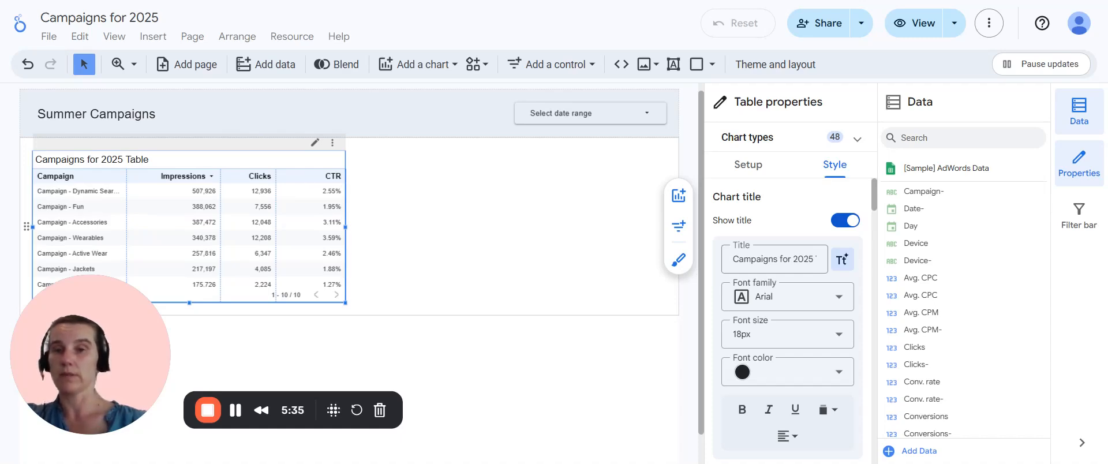
pyautogui.rightClick(308, 183)
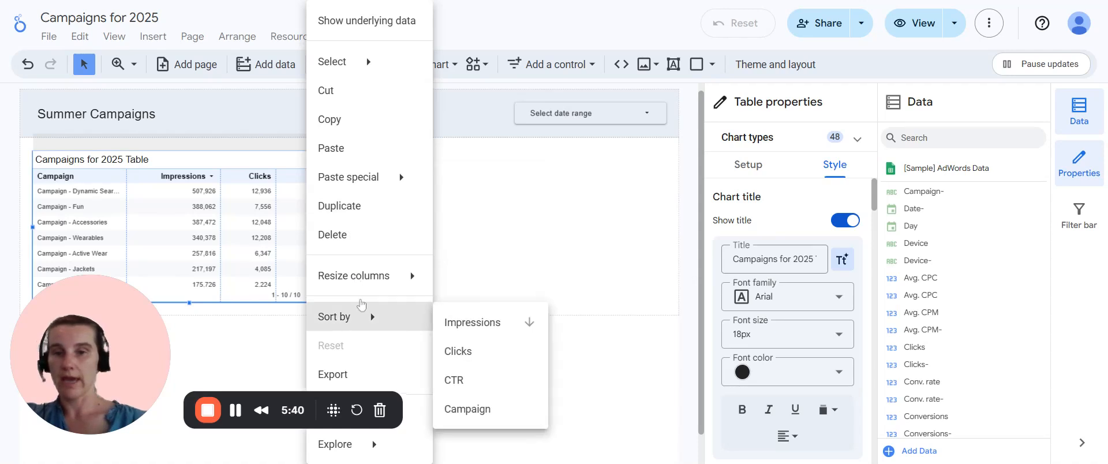
pyautogui.moveTo(372, 281)
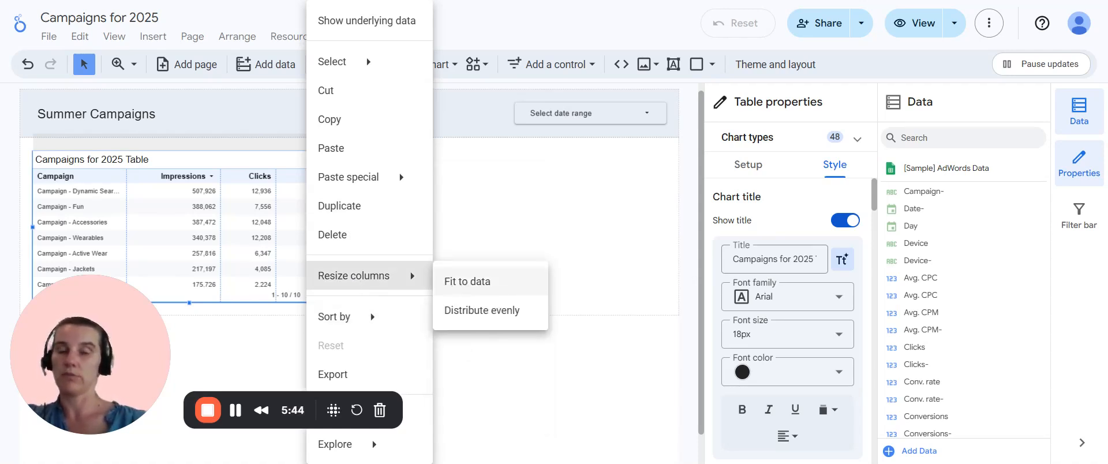
pyautogui.click(468, 287)
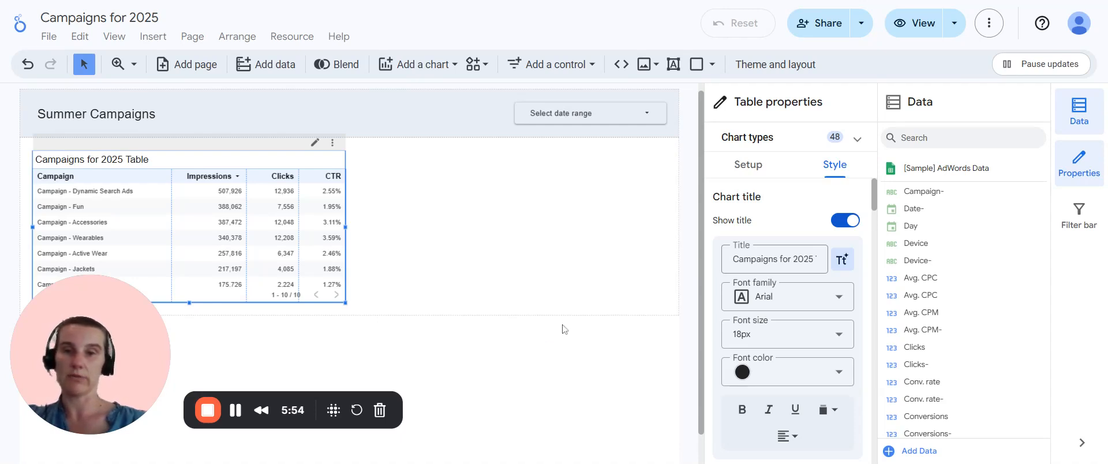
# Create a new filter for the campaign table and name it "Campaigns (Summer)"
pyautogui.click(758, 173)
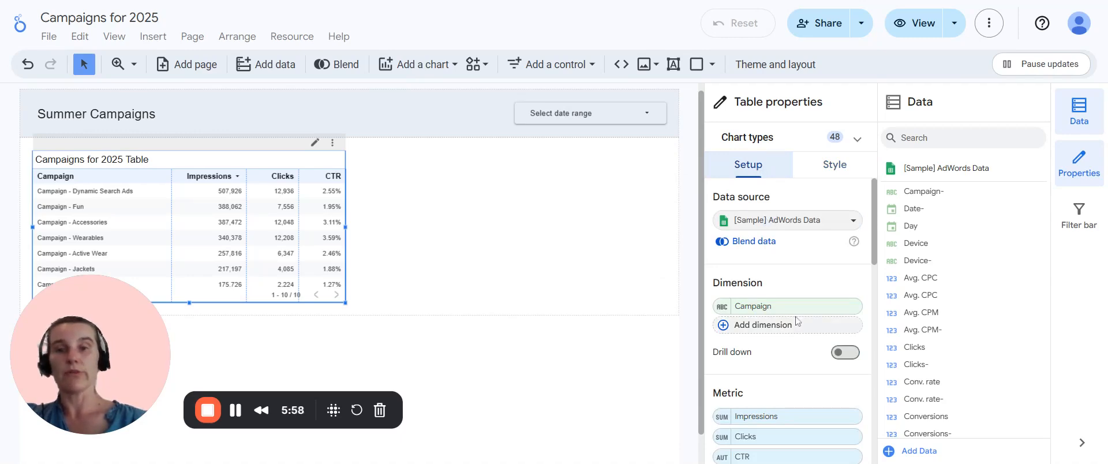
pyautogui.scroll(-5, 797, 322)
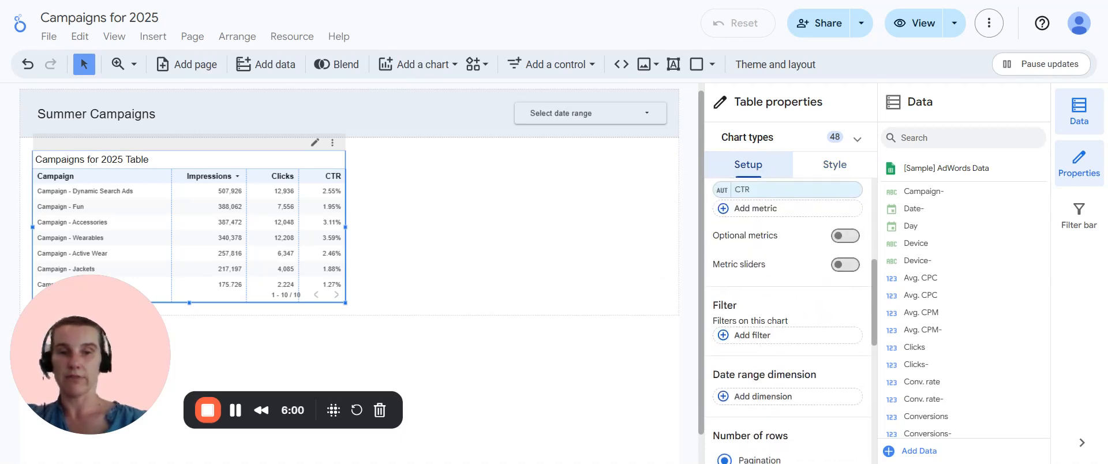
pyautogui.click(769, 336)
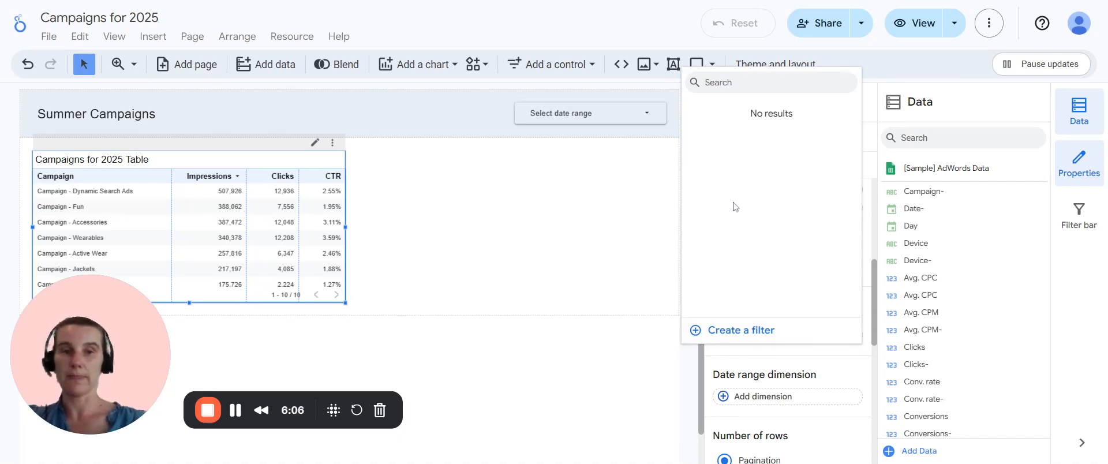
pyautogui.click(748, 340)
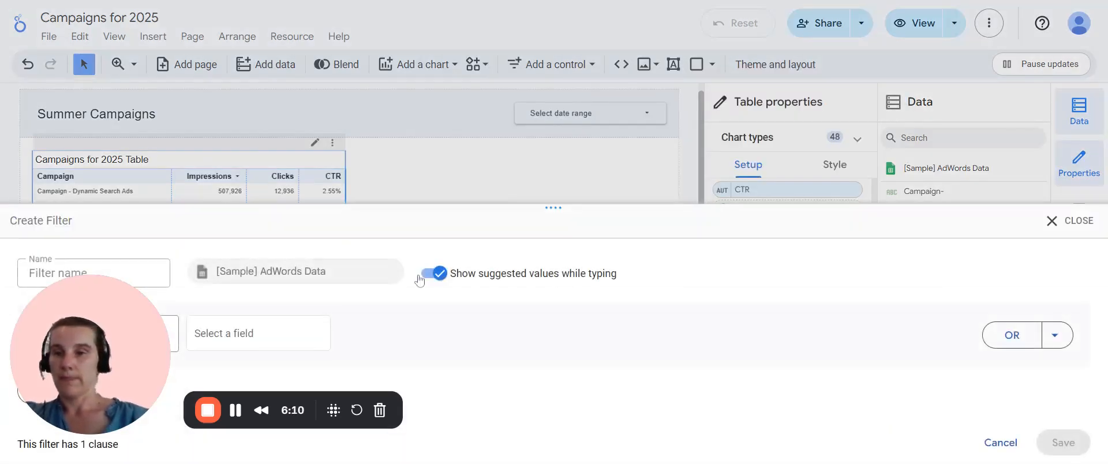
pyautogui.click(92, 273)
pyautogui.write('Campai')
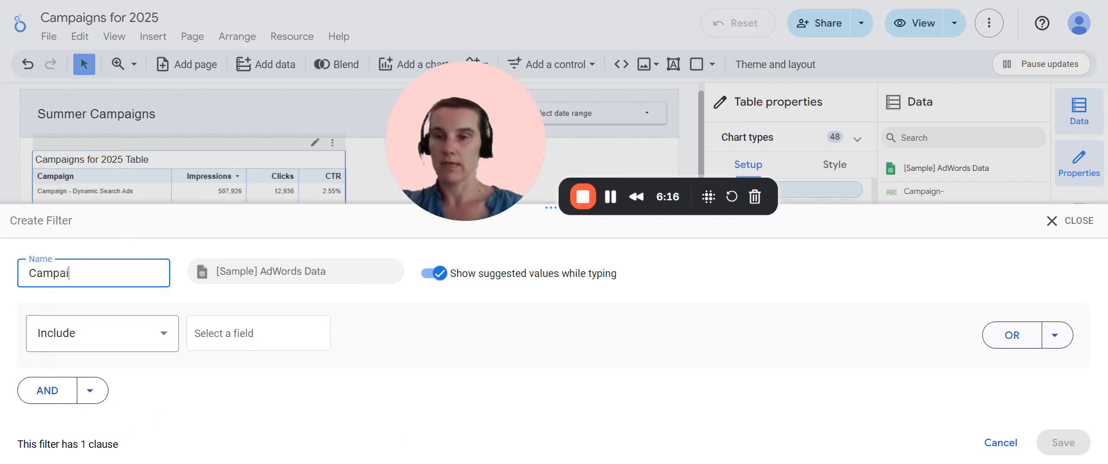
pyautogui.write('gns')
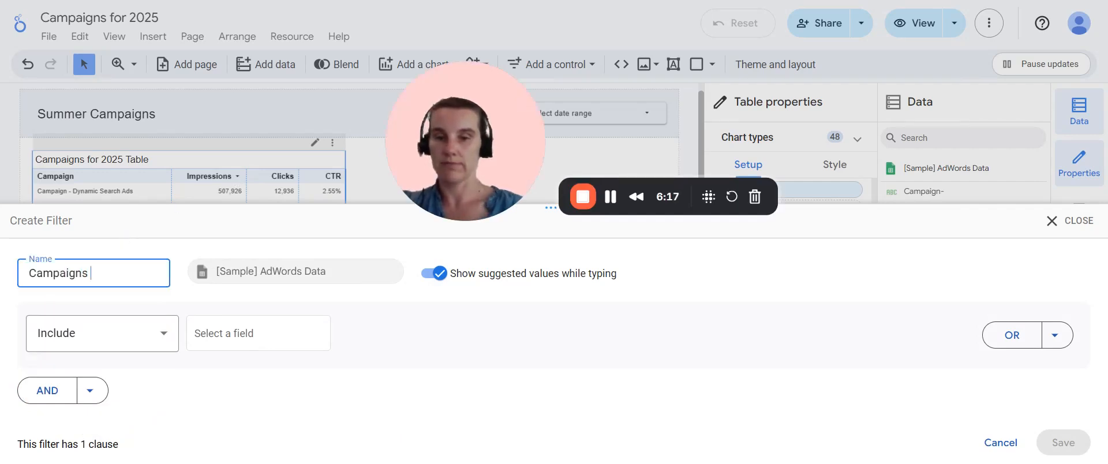
pyautogui.write(' (Summer)')
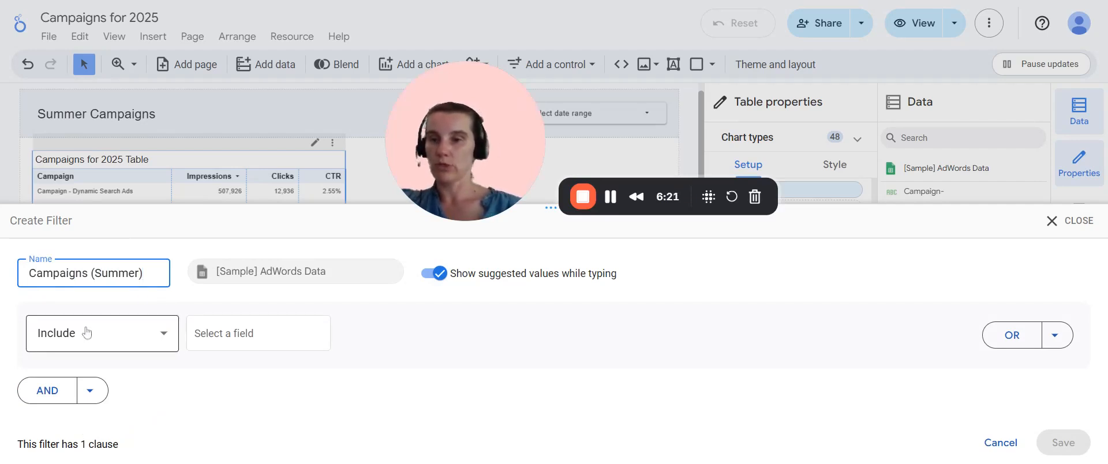
# Define the filter's first clause as Include, Campaign, Equal to (=), "Campaign - Holiday"
pyautogui.click(196, 338)
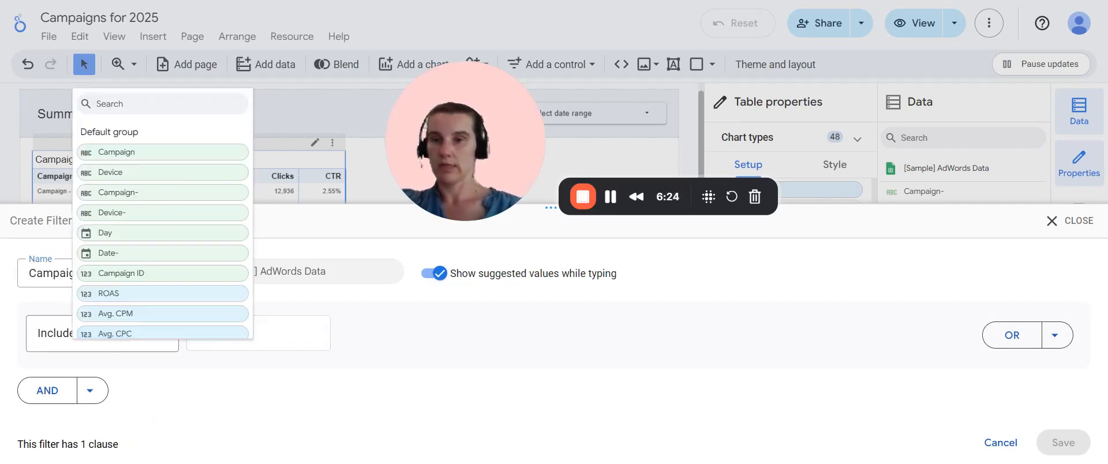
pyautogui.click(145, 153)
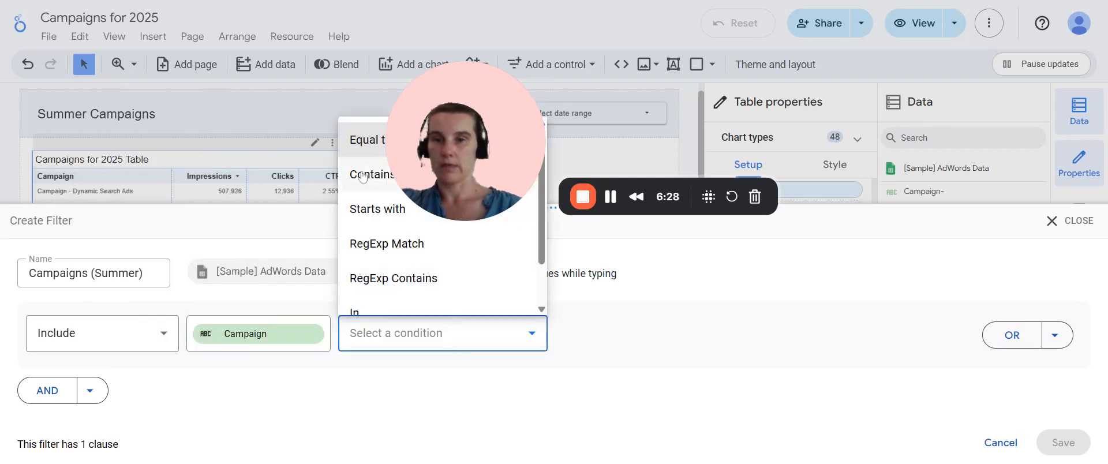
pyautogui.click(367, 152)
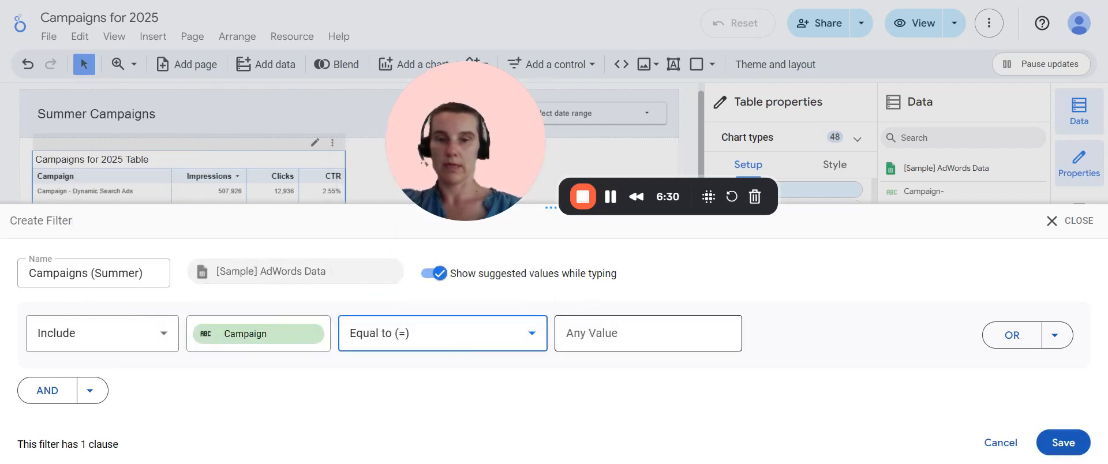
pyautogui.click(594, 334)
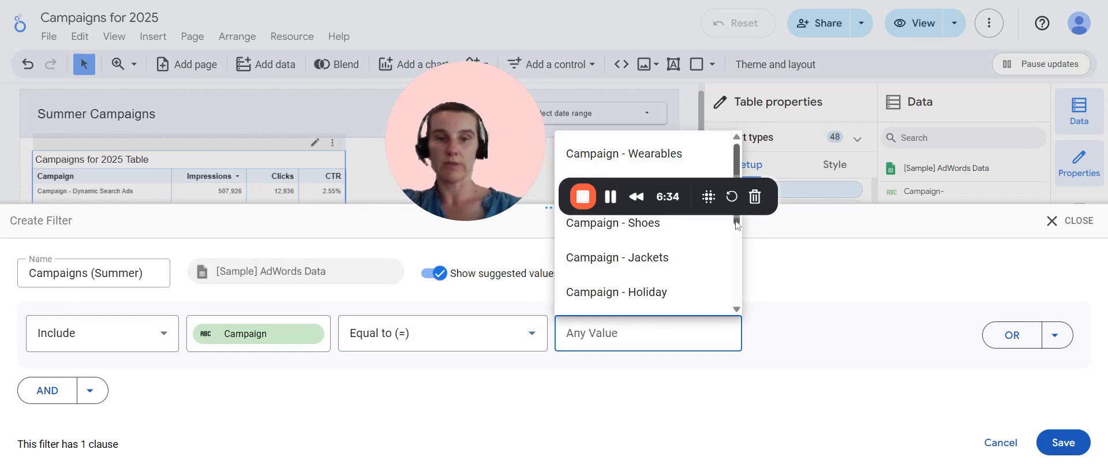
pyautogui.click(665, 293)
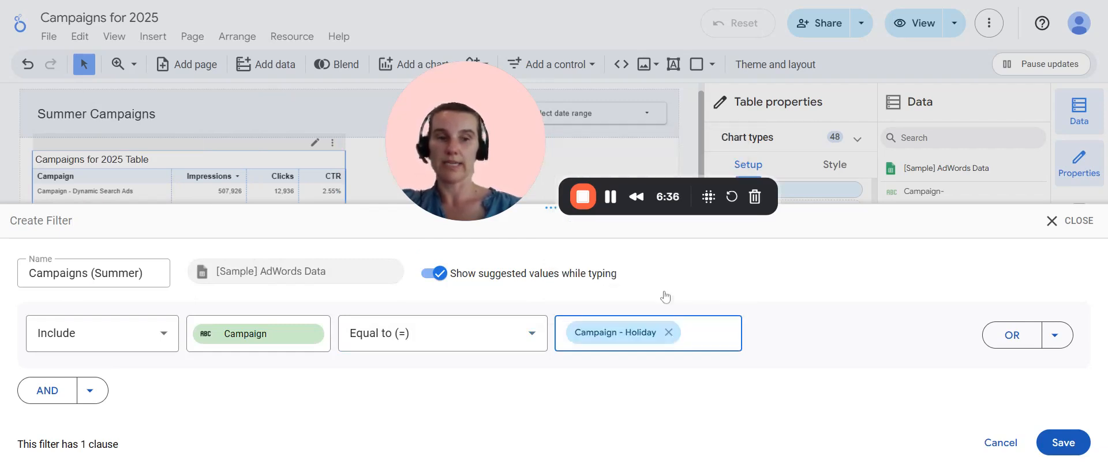
# Add an OR clause including Campaign, Equal to (=), "Campaign - Biking" to the filter and save it
pyautogui.click(993, 341)
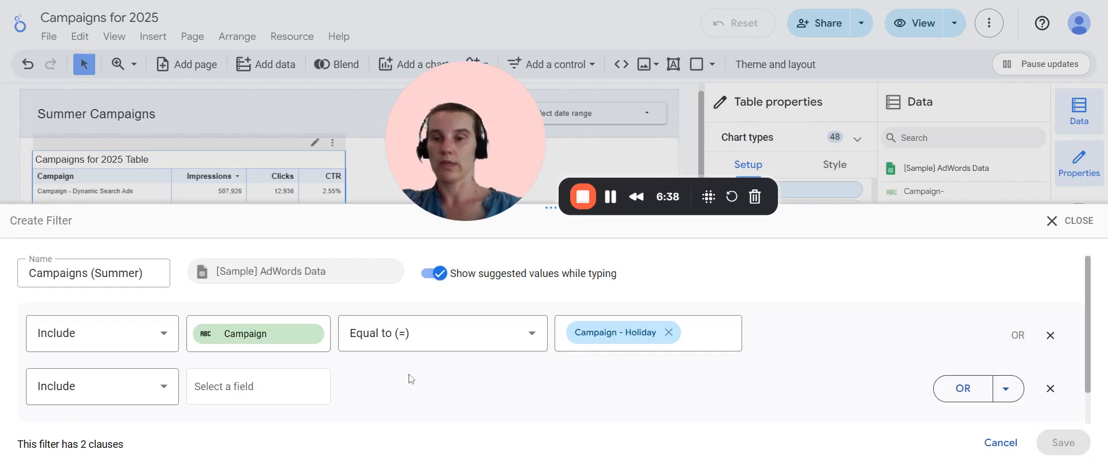
pyautogui.click(248, 392)
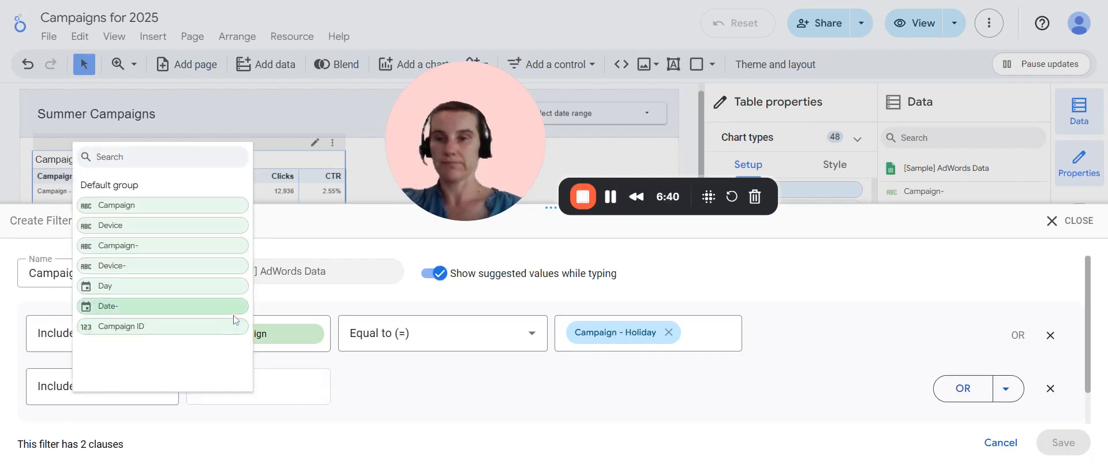
pyautogui.click(118, 205)
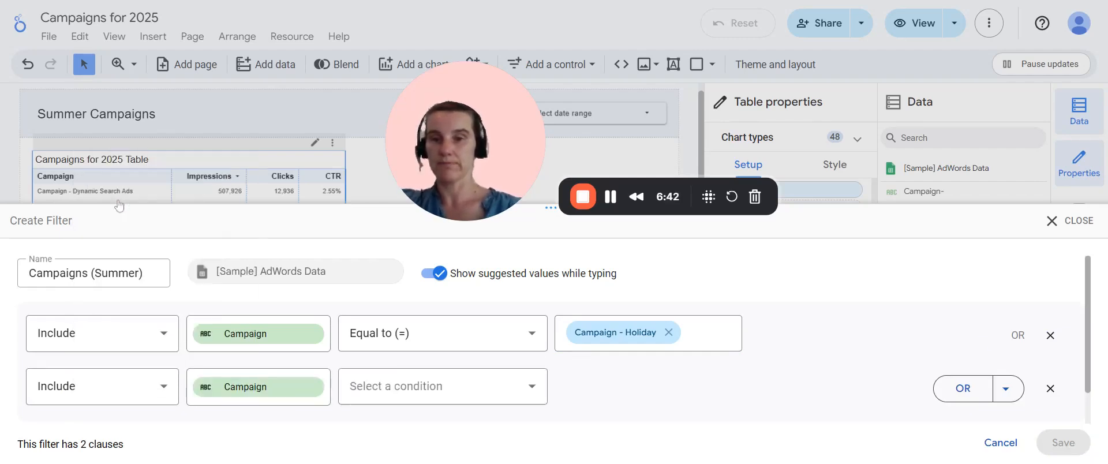
pyautogui.click(408, 382)
pyautogui.click(355, 192)
pyautogui.click(601, 387)
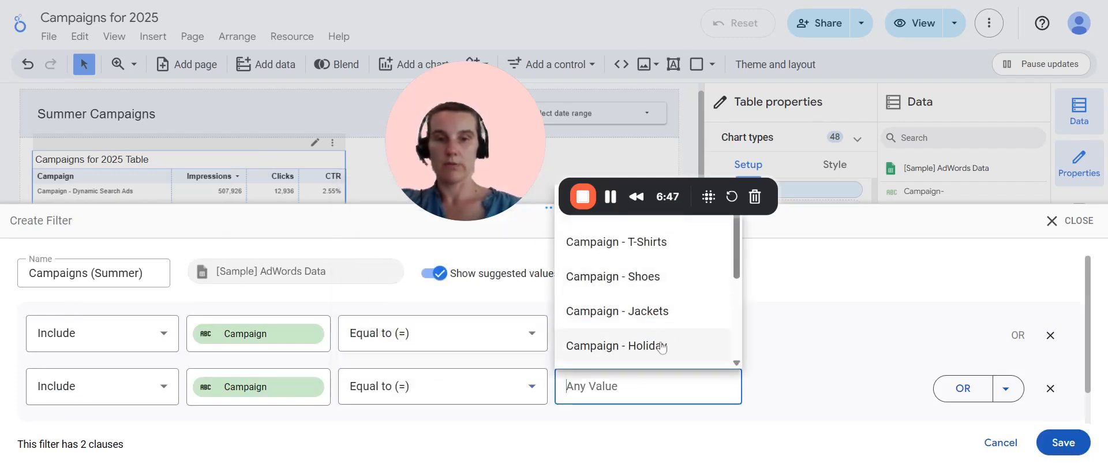
pyautogui.scroll(-5, 683, 315)
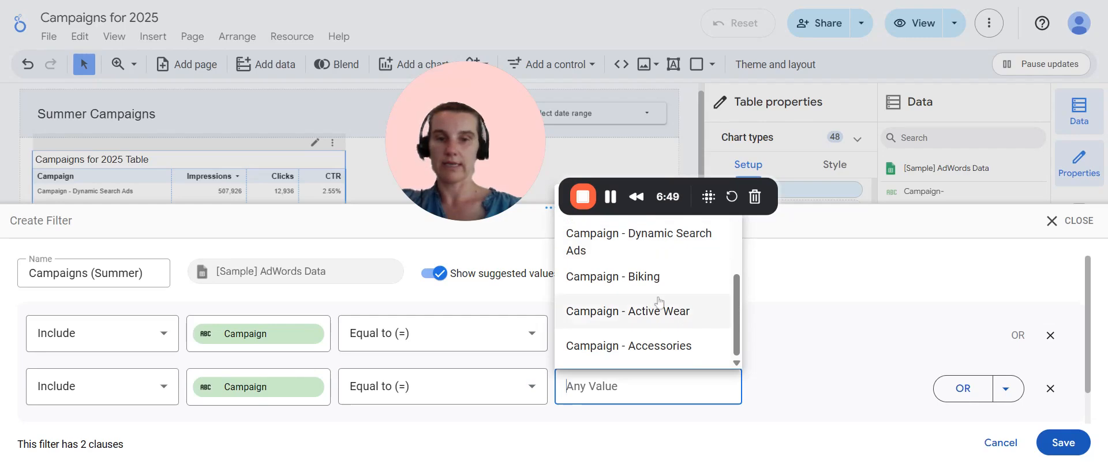
pyautogui.click(659, 288)
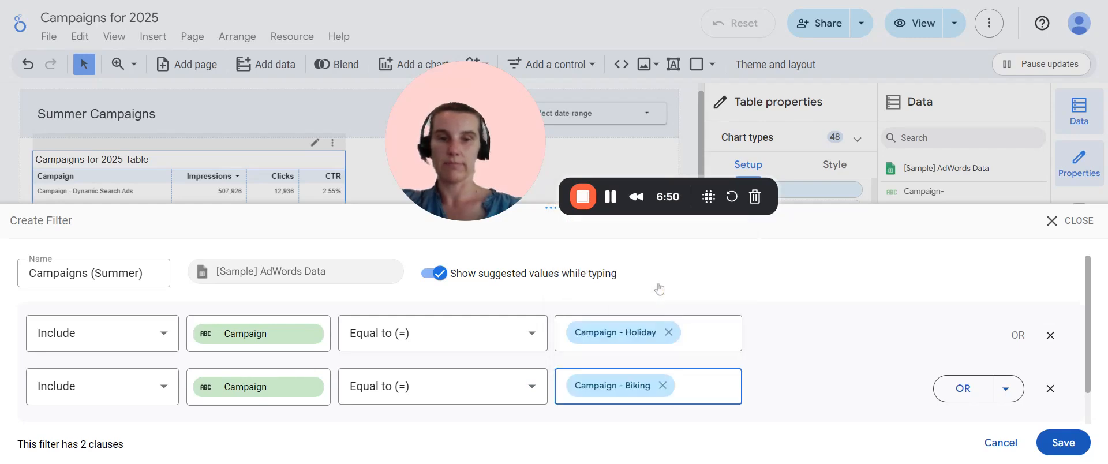
pyautogui.click(1063, 442)
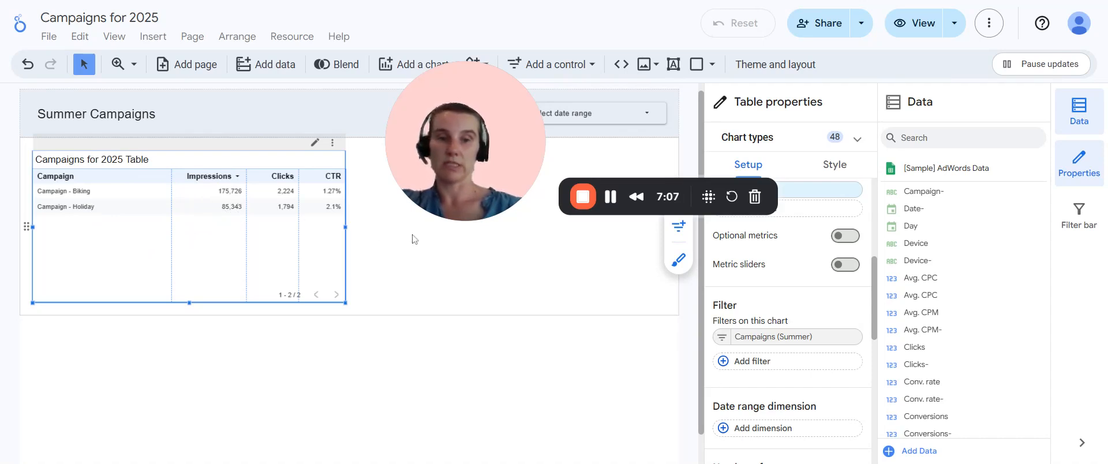
# Change the campaign table's primary sort field to CTR
pyautogui.scroll(-1, 785, 329)
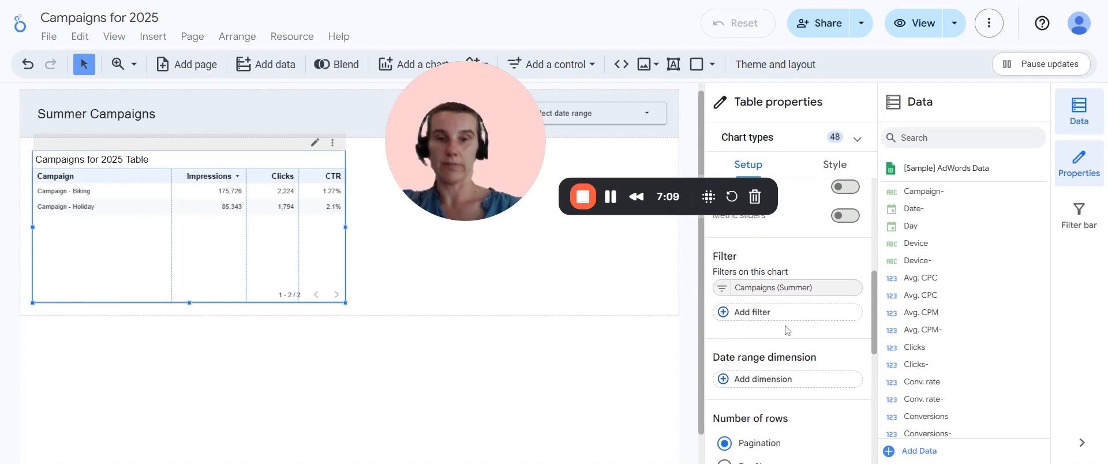
pyautogui.moveTo(480, 157); pyautogui.dragTo(101, 395)
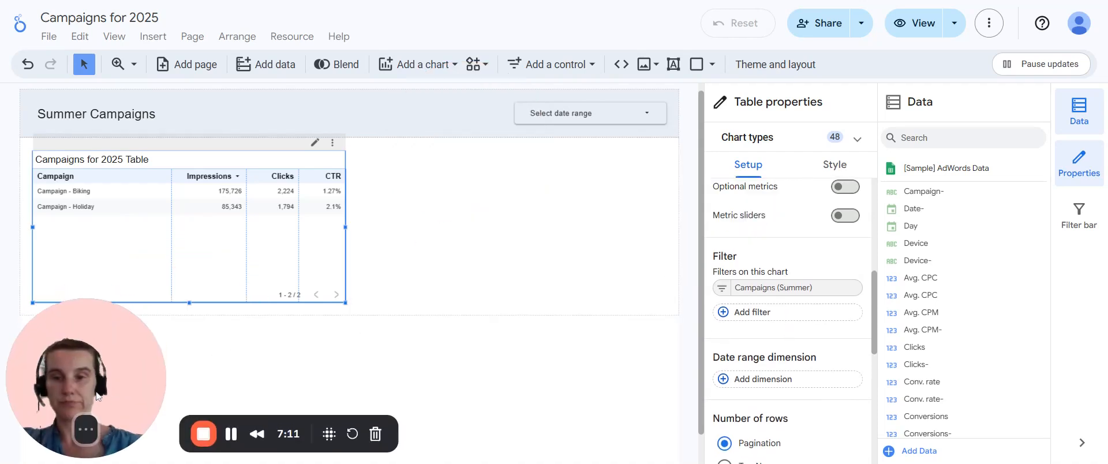
pyautogui.scroll(-7, 835, 351)
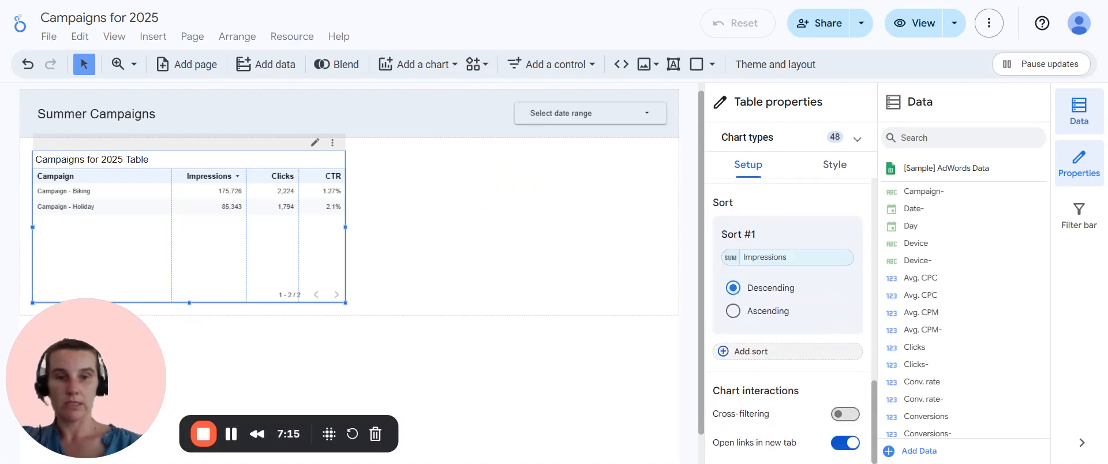
pyautogui.click(778, 261)
pyautogui.write('ctr')
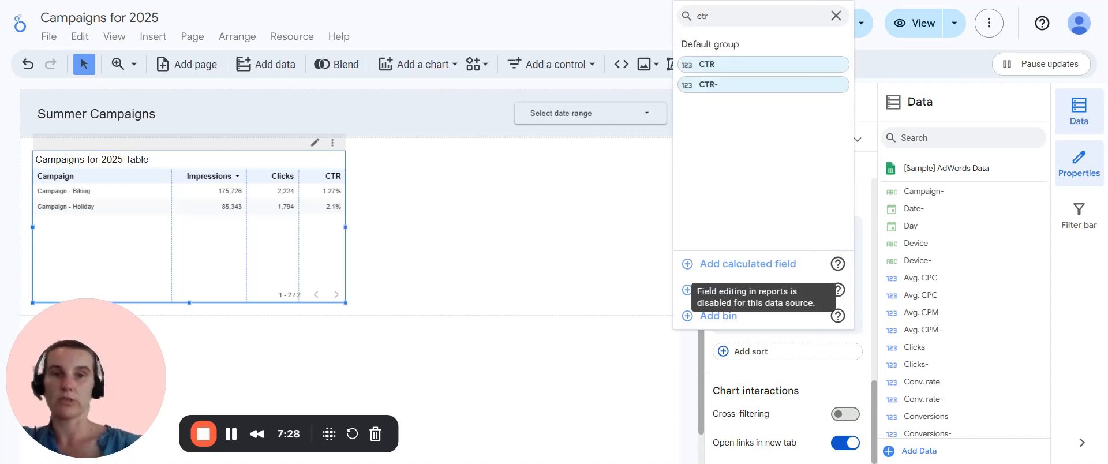
pyautogui.click(709, 64)
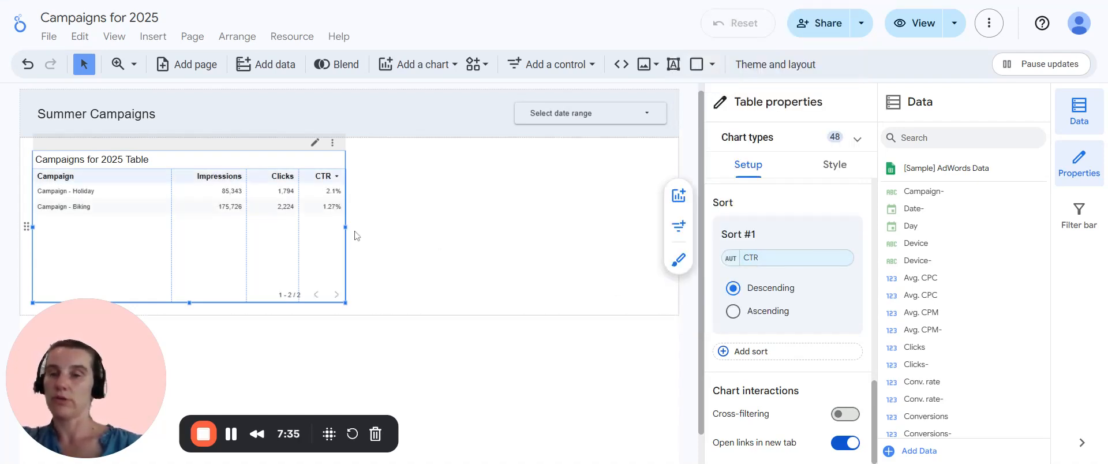
# Try the column-header sorting in the campaign table, first by Impressions and finally by Clicks in descending order
pyautogui.click(442, 273)
pyautogui.click(232, 183)
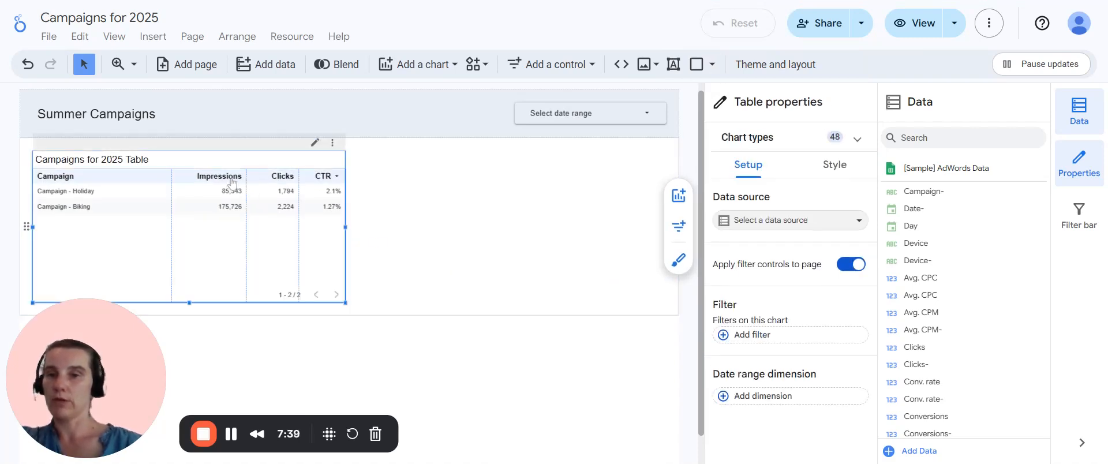
pyautogui.click(232, 183)
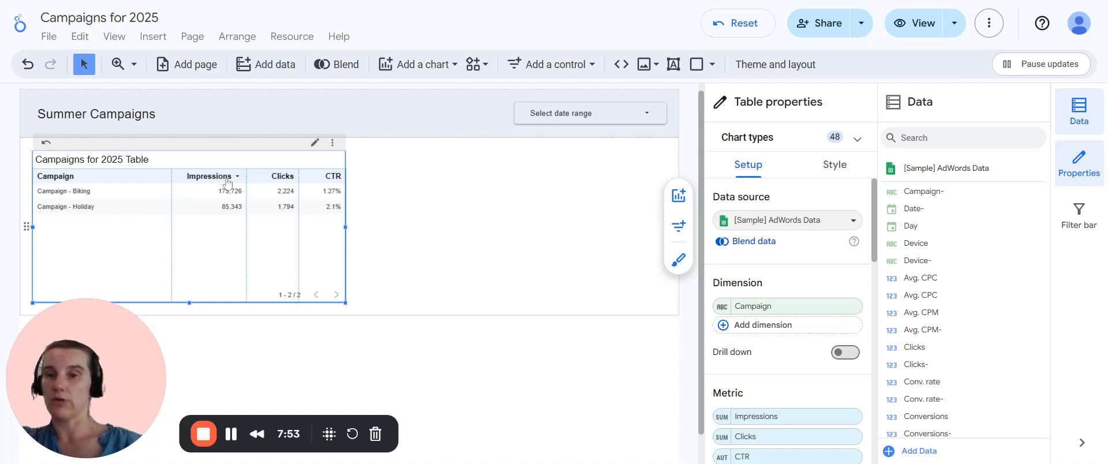
pyautogui.click(291, 179)
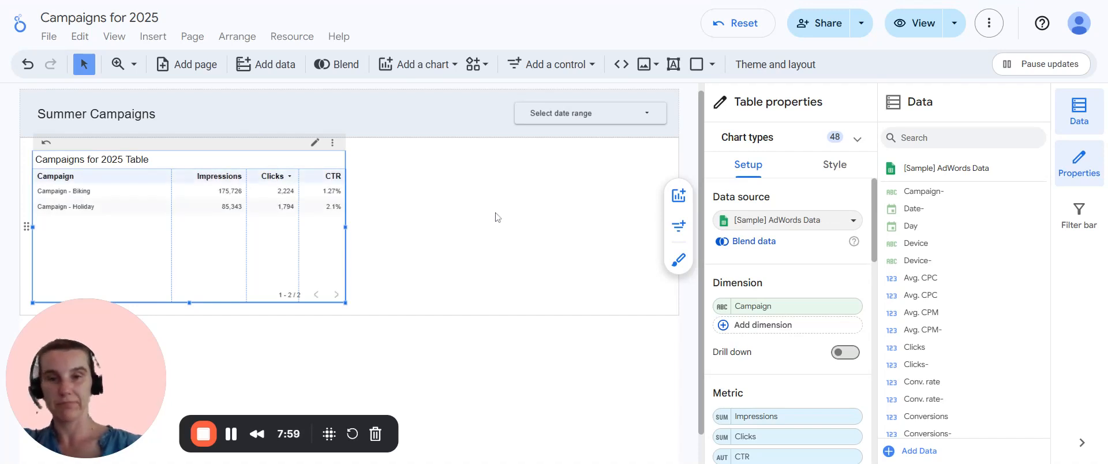
pyautogui.click(545, 239)
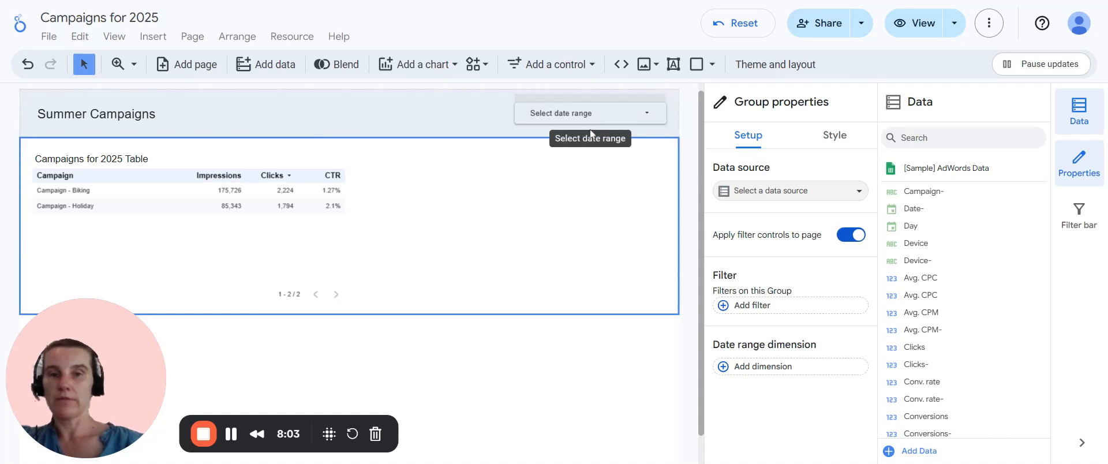
# Set the date range control in the Summer Campaigns header to "This month to date" and apply it
pyautogui.click(602, 123)
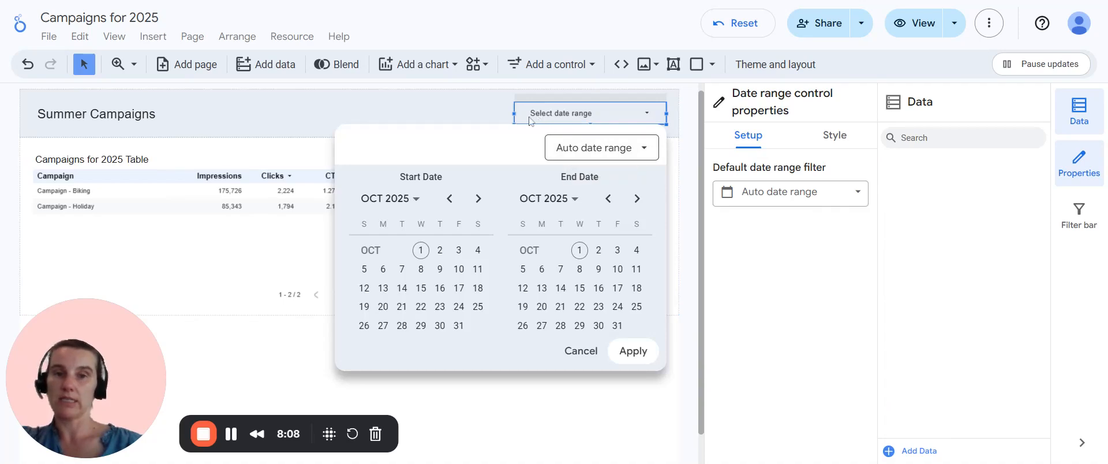
pyautogui.click(597, 152)
pyautogui.moveTo(603, 287)
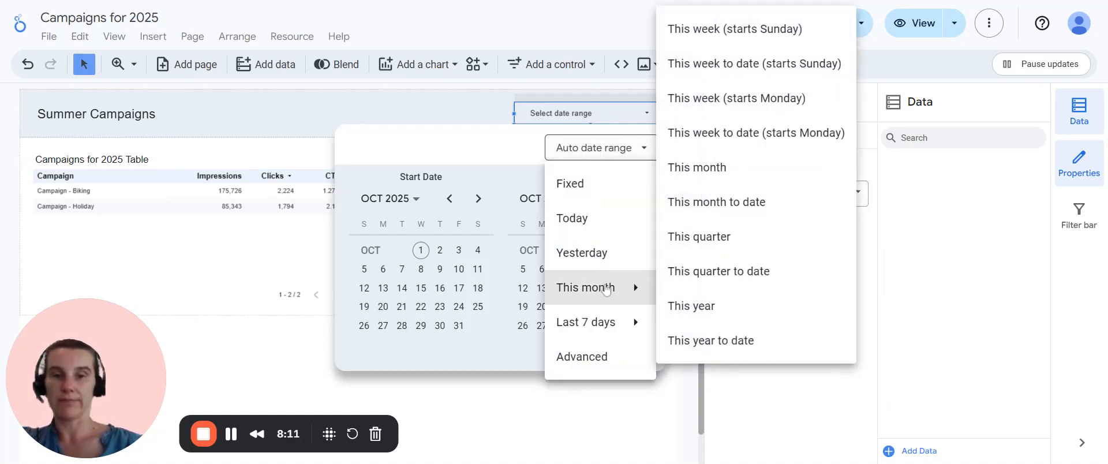
pyautogui.click(729, 203)
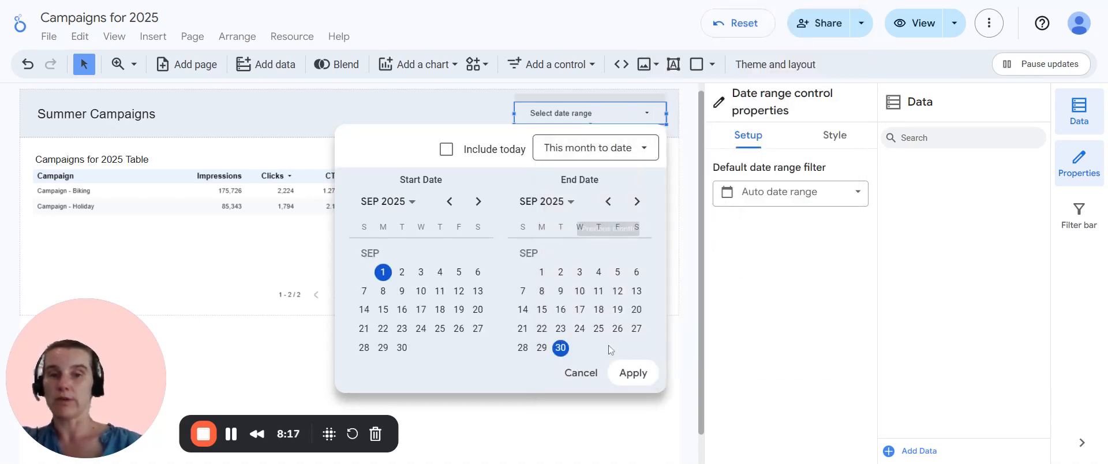
pyautogui.click(633, 374)
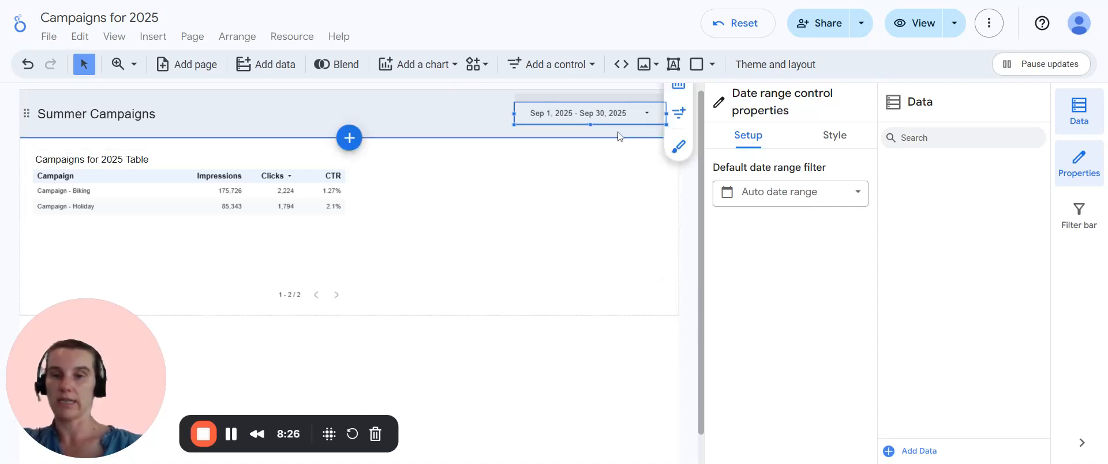
pyautogui.click(618, 280)
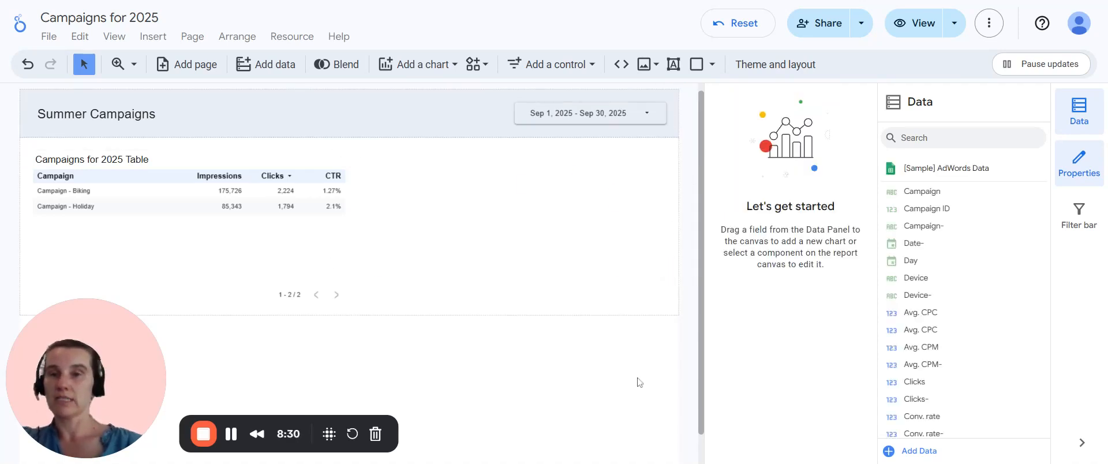